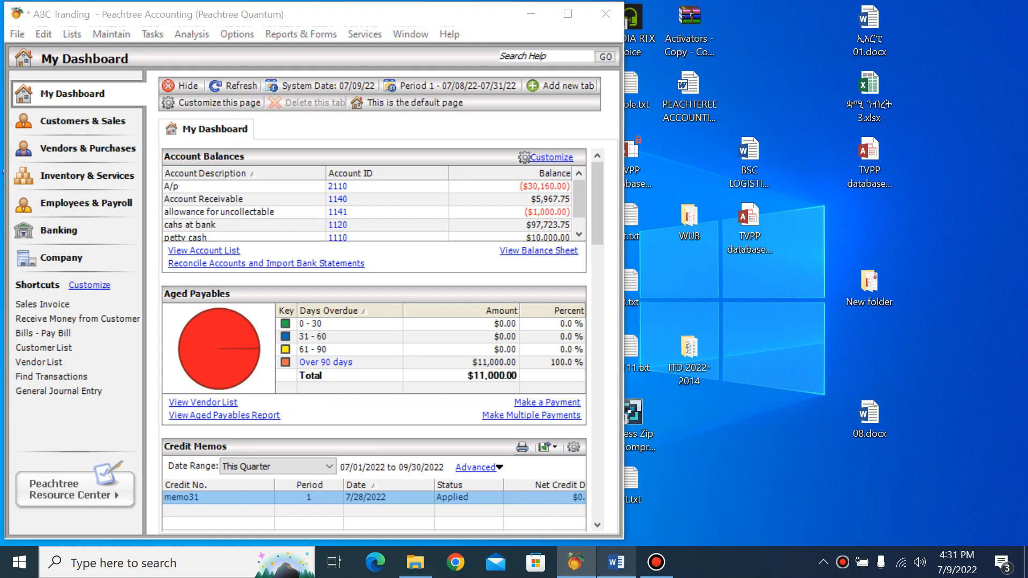
# Switch to the PEACHTEREE ACCOUNTING PROJECT document in Word and narrow its window so it sits beside the accounting window
pyautogui.click(616, 563)
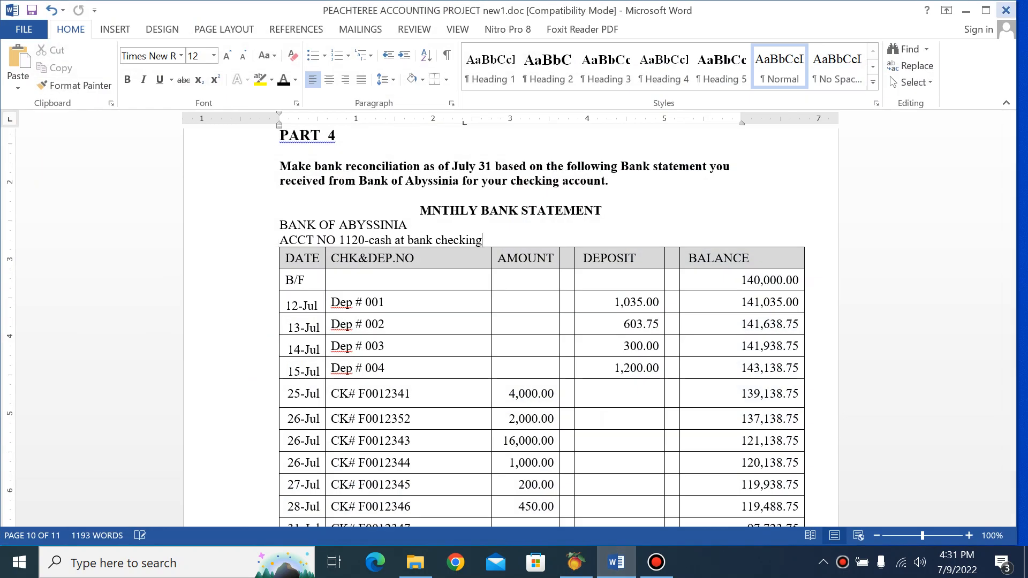
pyautogui.click(986, 10)
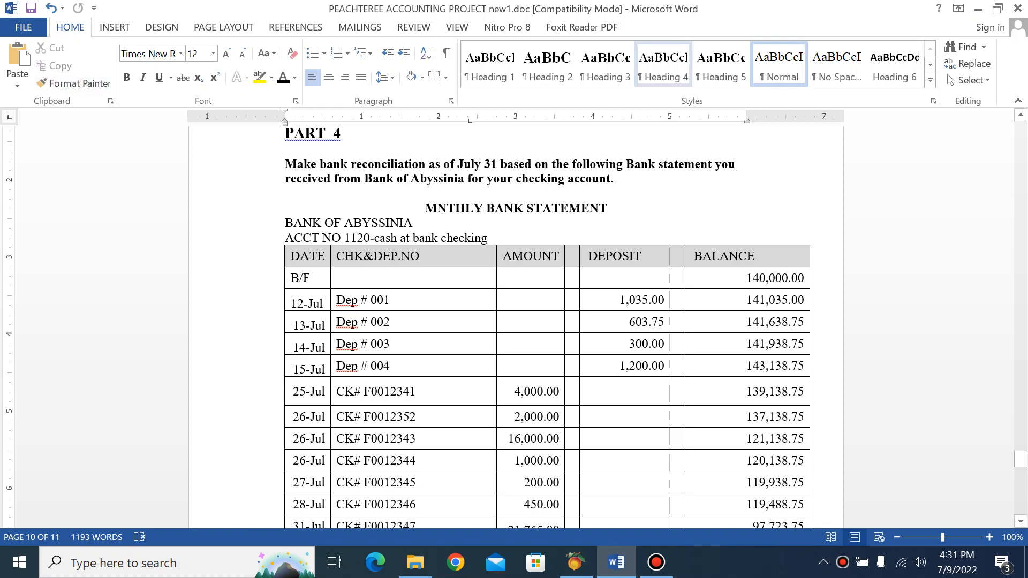
pyautogui.click(998, 8)
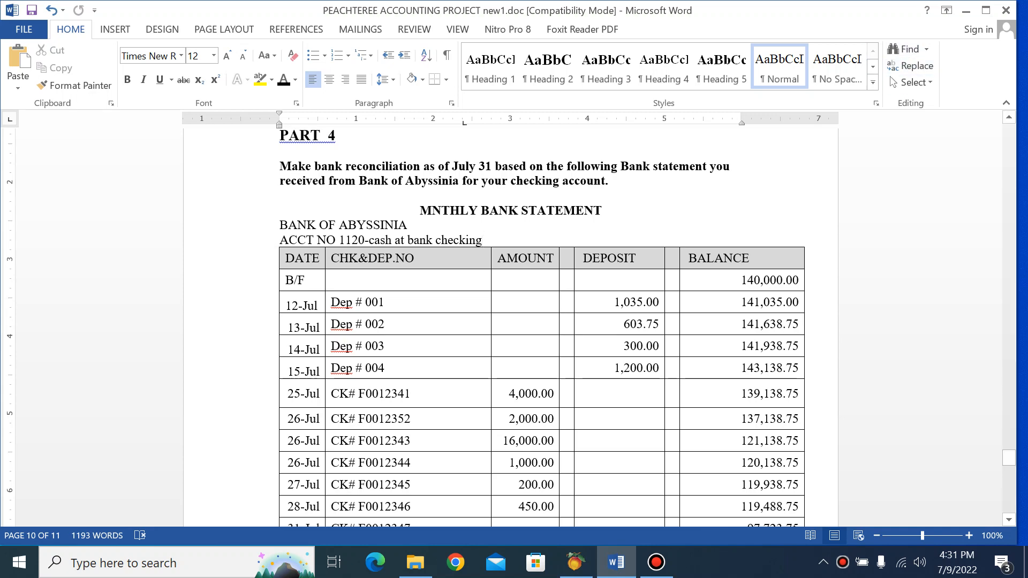
pyautogui.click(986, 10)
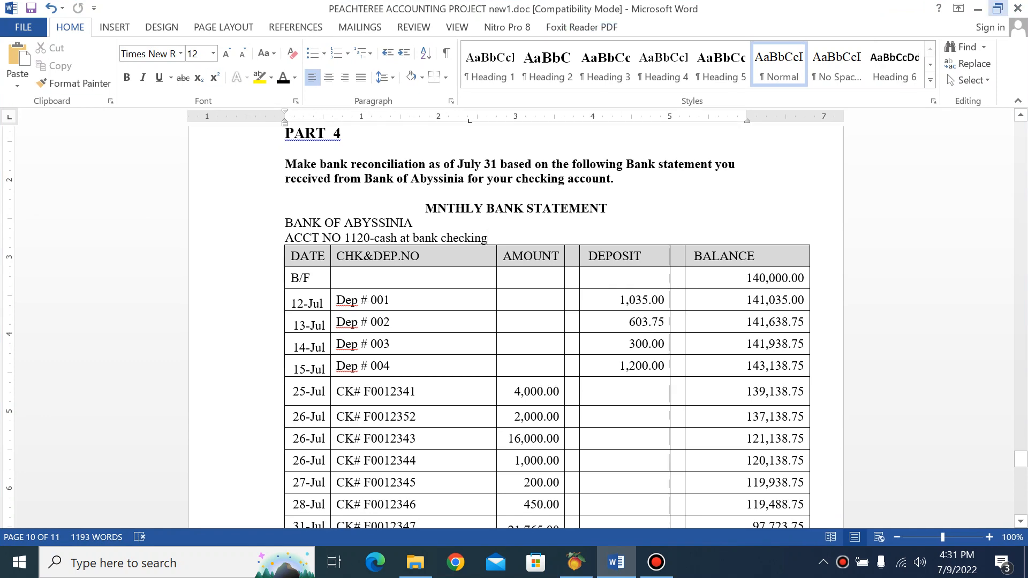
pyautogui.click(998, 9)
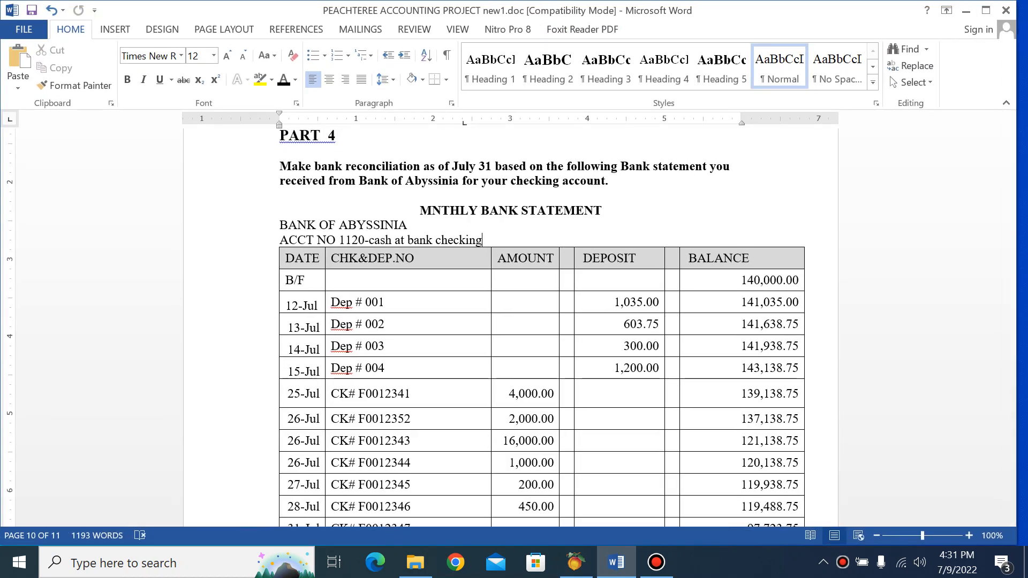
pyautogui.moveTo(1, 273); pyautogui.dragTo(626, 274)
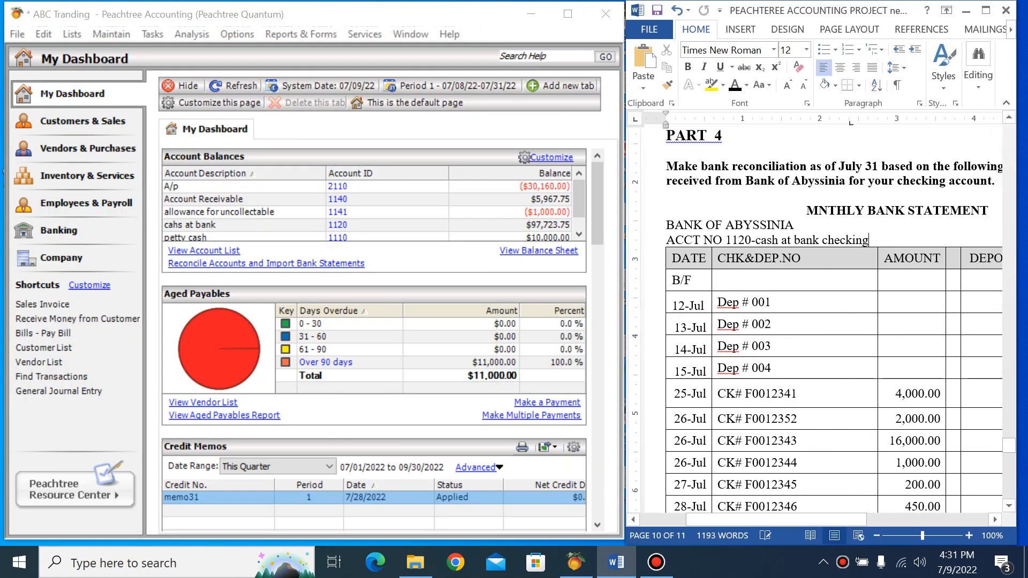
# Switch to Peachtree and try starting an account reconciliation for account 1120 with the statement date Jul 31, 2022
pyautogui.click(204, 14)
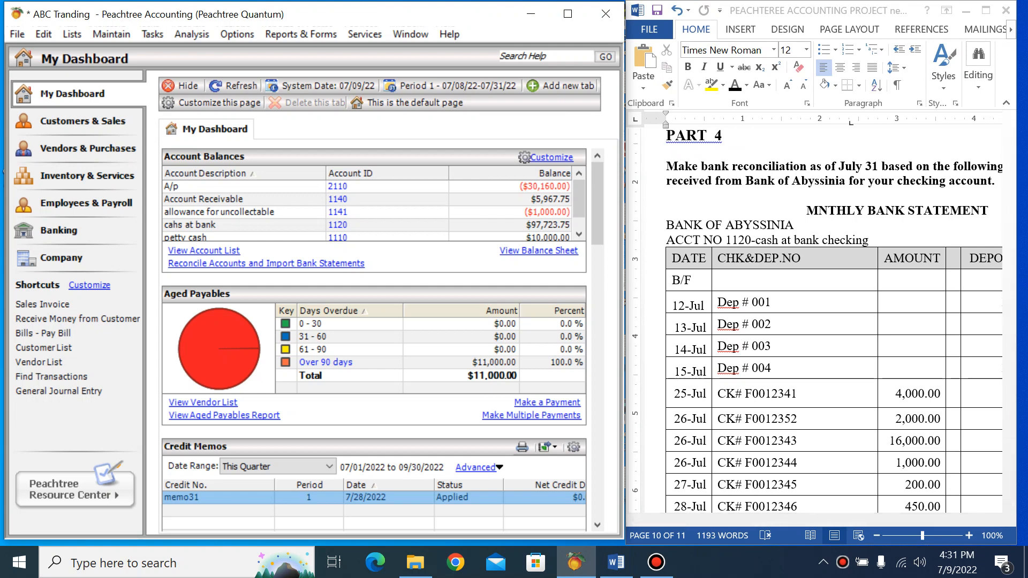
pyautogui.click(153, 34)
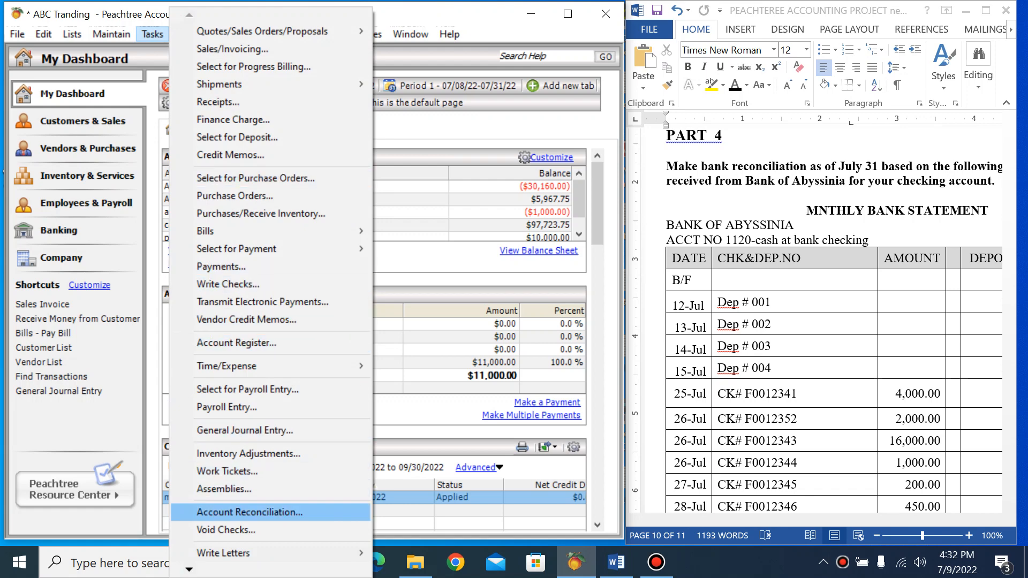
pyautogui.click(249, 512)
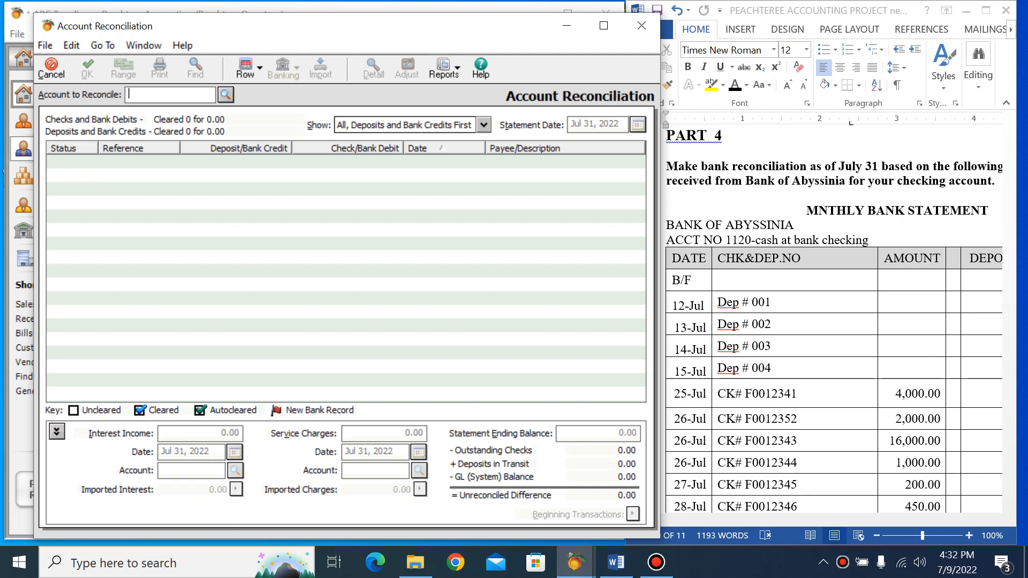
pyautogui.click(226, 95)
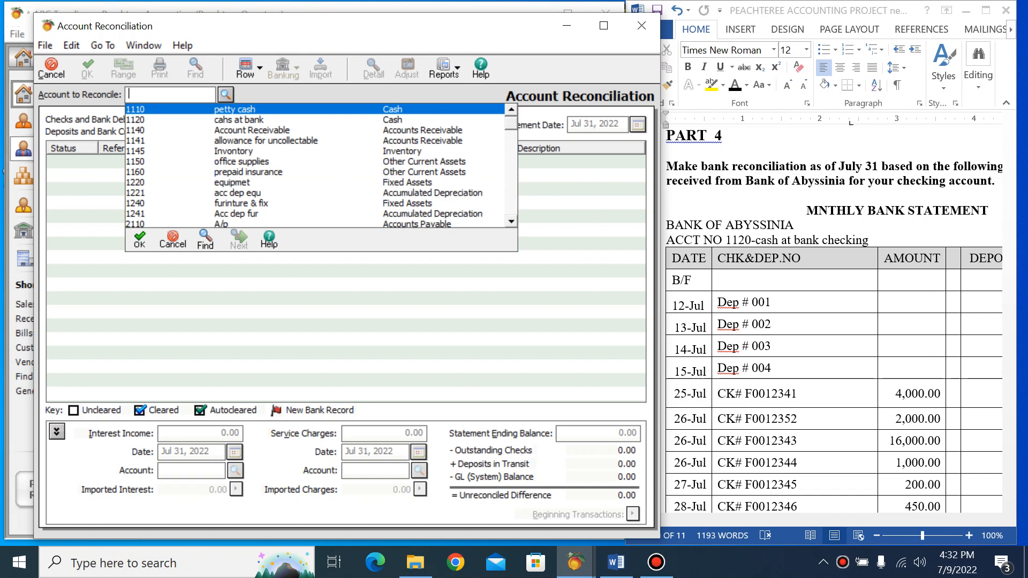
pyautogui.doubleClick(238, 120)
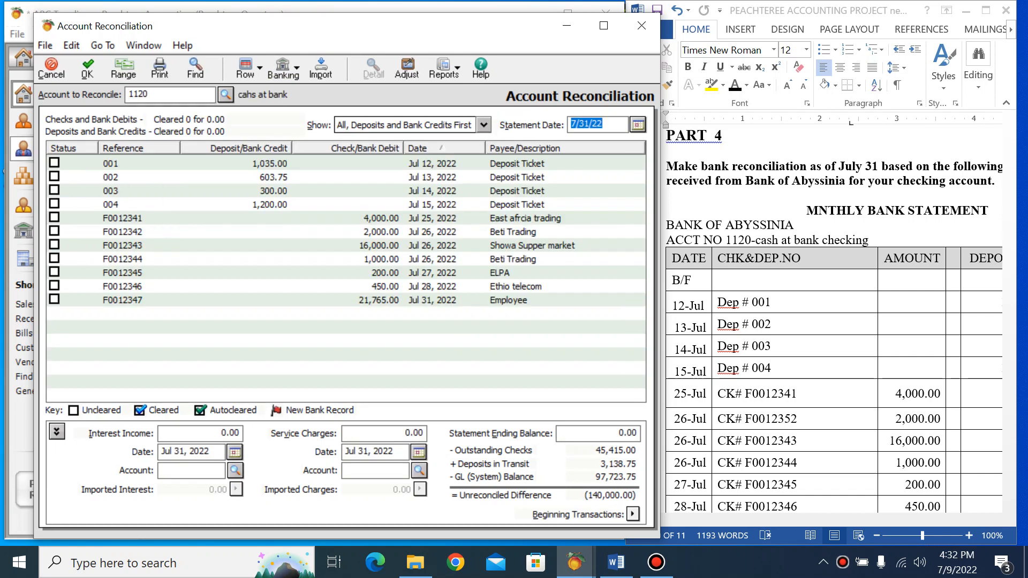
pyautogui.click(638, 125)
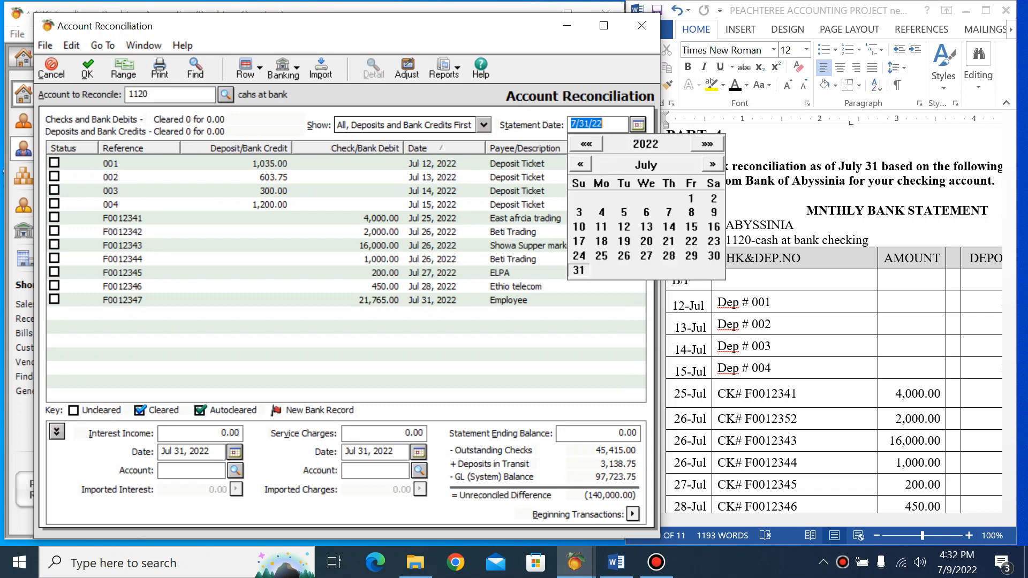
pyautogui.click(579, 271)
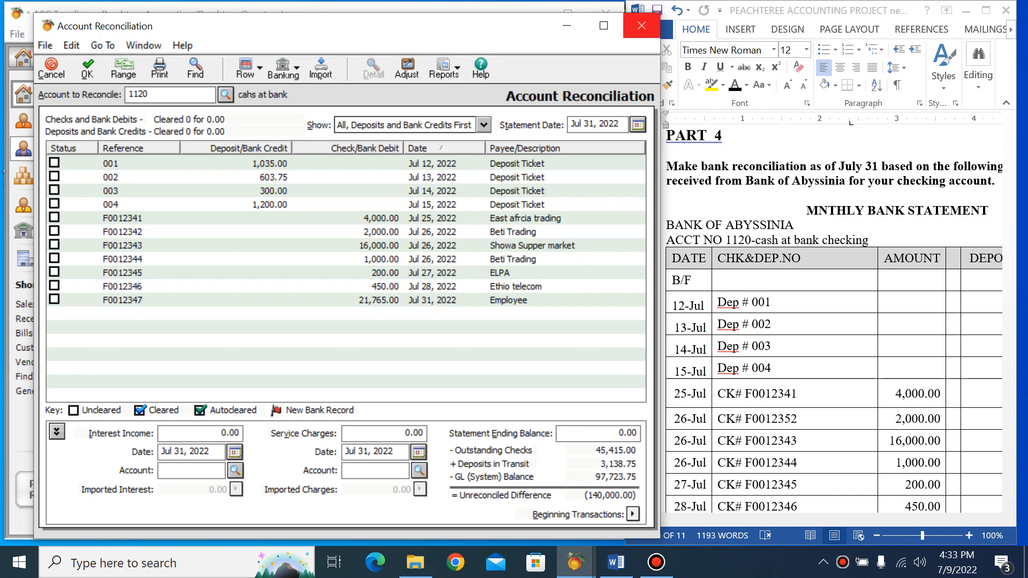
pyautogui.click(641, 25)
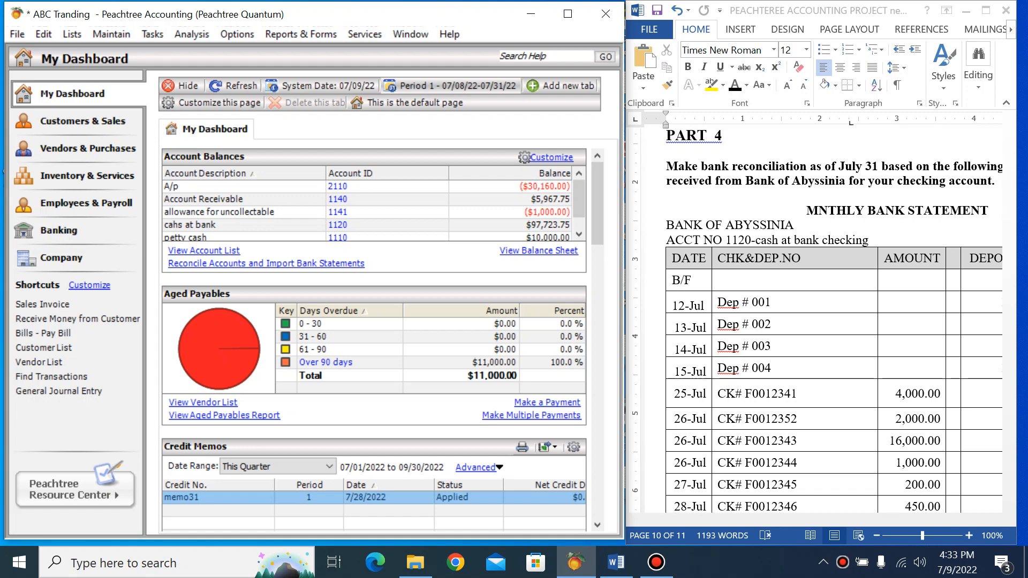
pyautogui.click(452, 86)
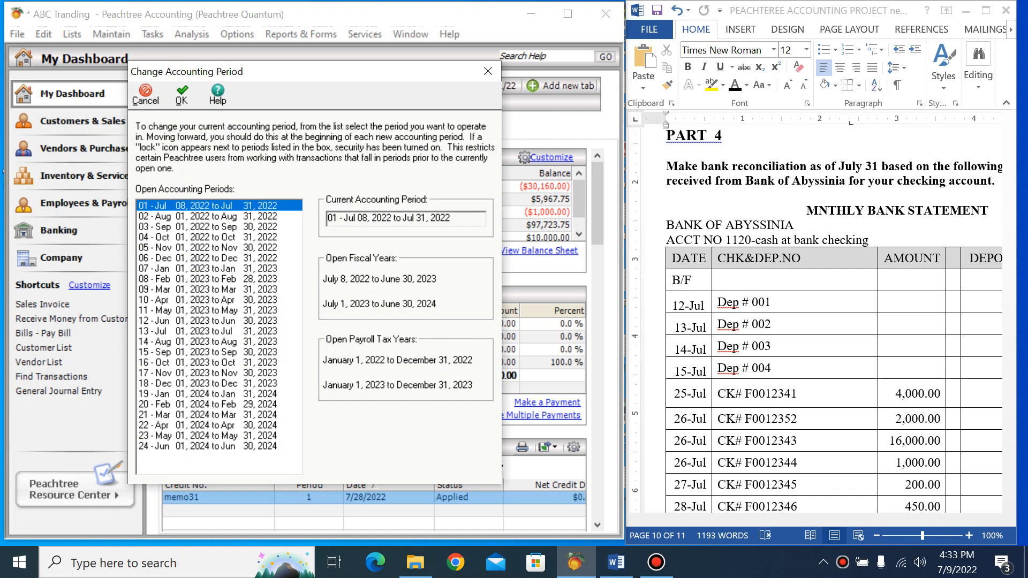
pyautogui.click(220, 258)
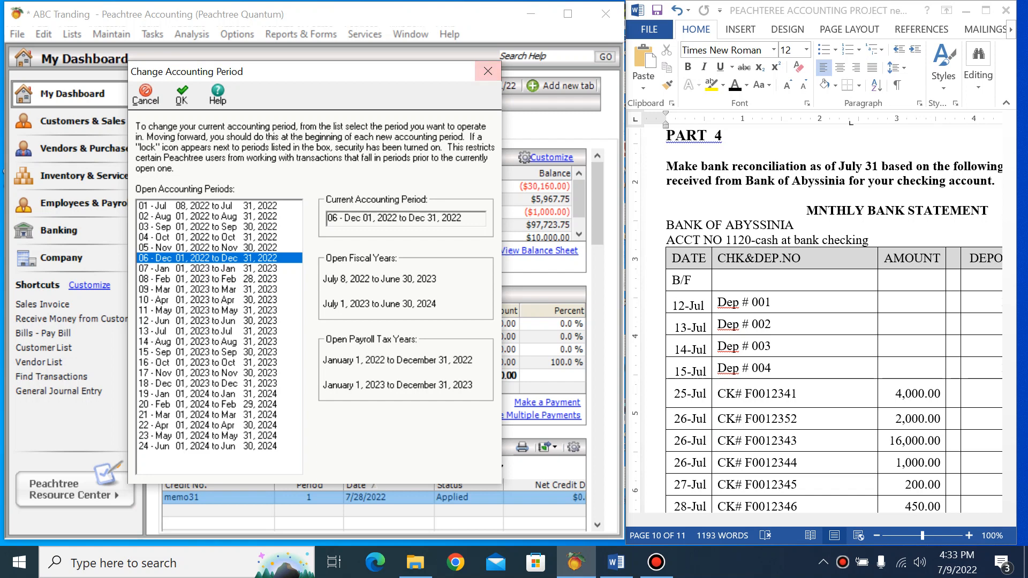
pyautogui.click(487, 72)
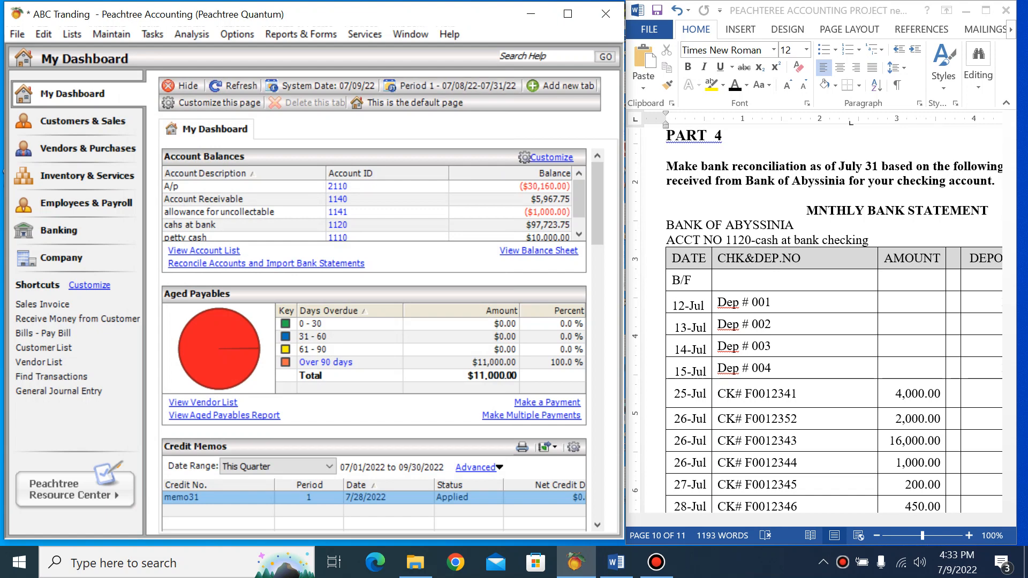
# Open an account reconciliation and choose account 1120, cahs at bank, as the account to reconcile
pyautogui.click(152, 33)
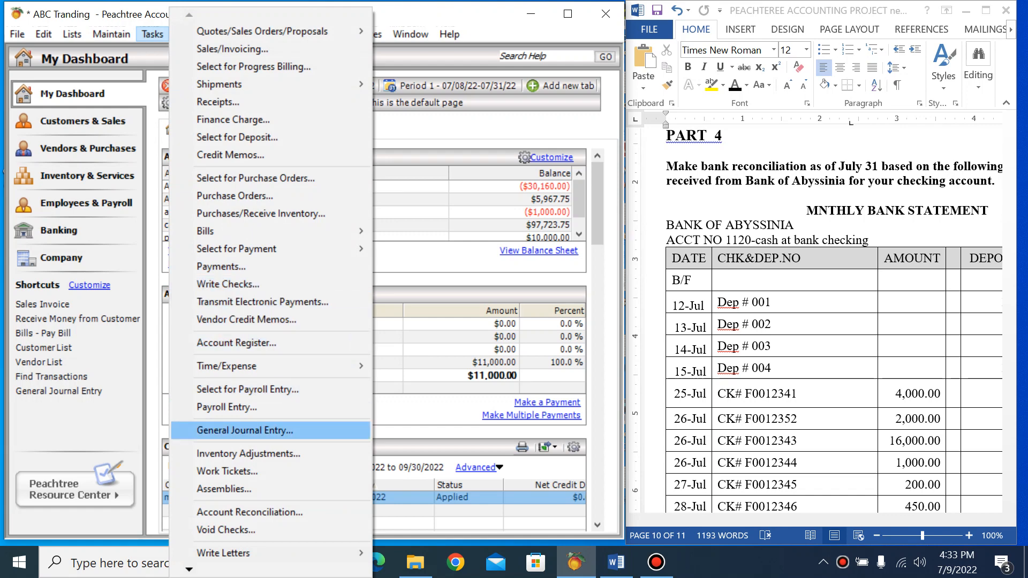
pyautogui.click(250, 512)
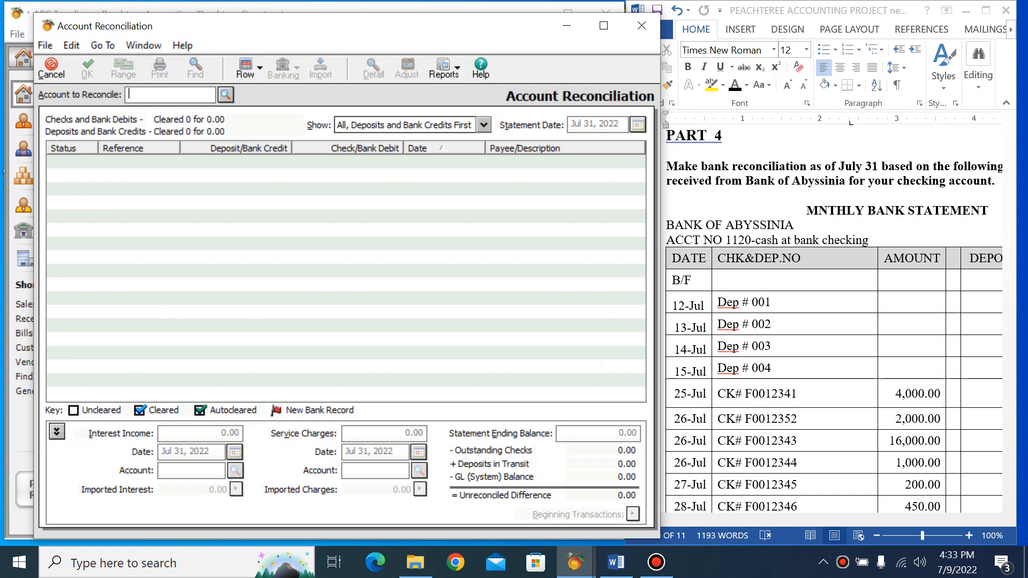
pyautogui.click(225, 95)
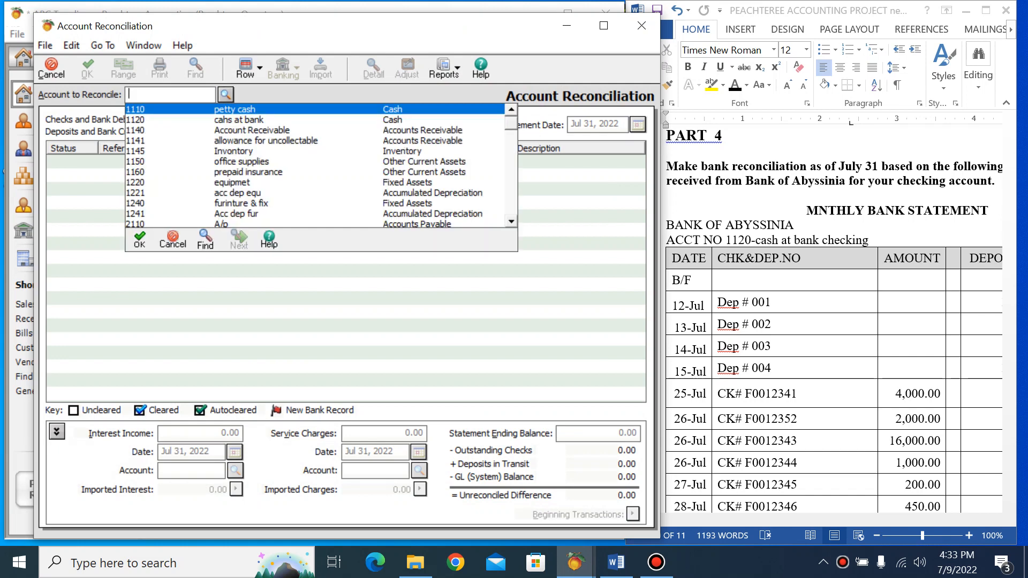
pyautogui.click(239, 120)
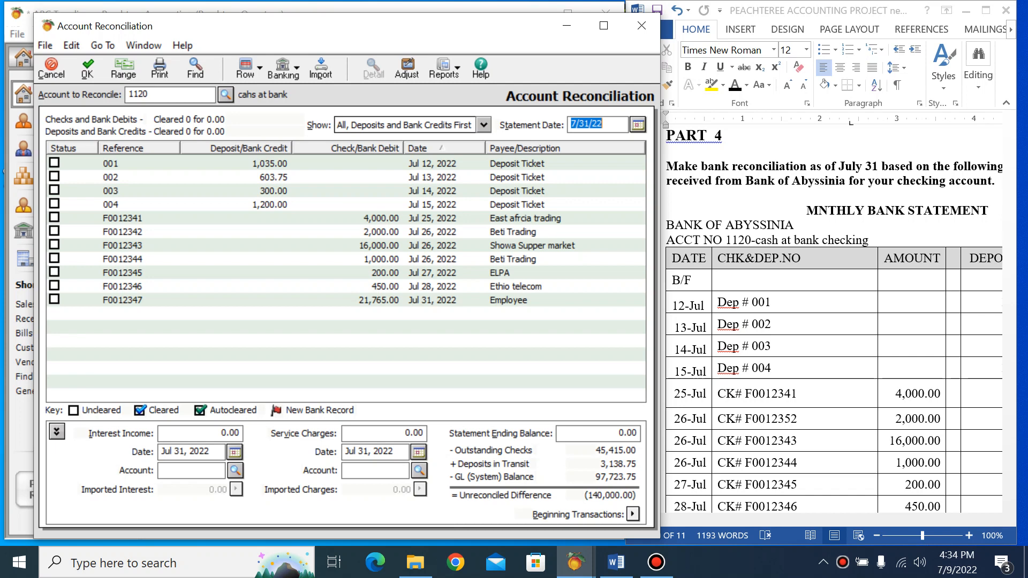
pyautogui.click(225, 95)
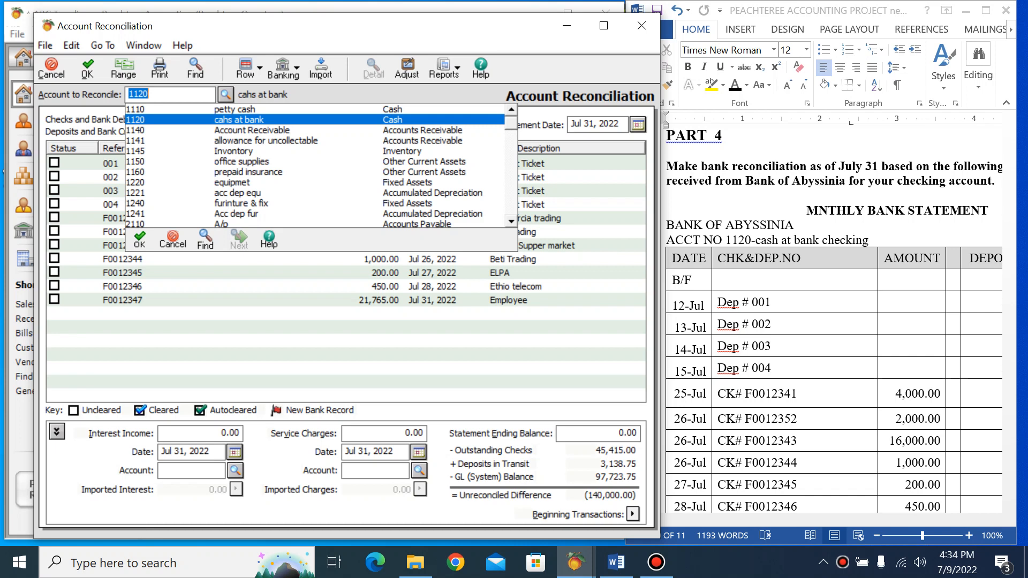
pyautogui.press('Return')
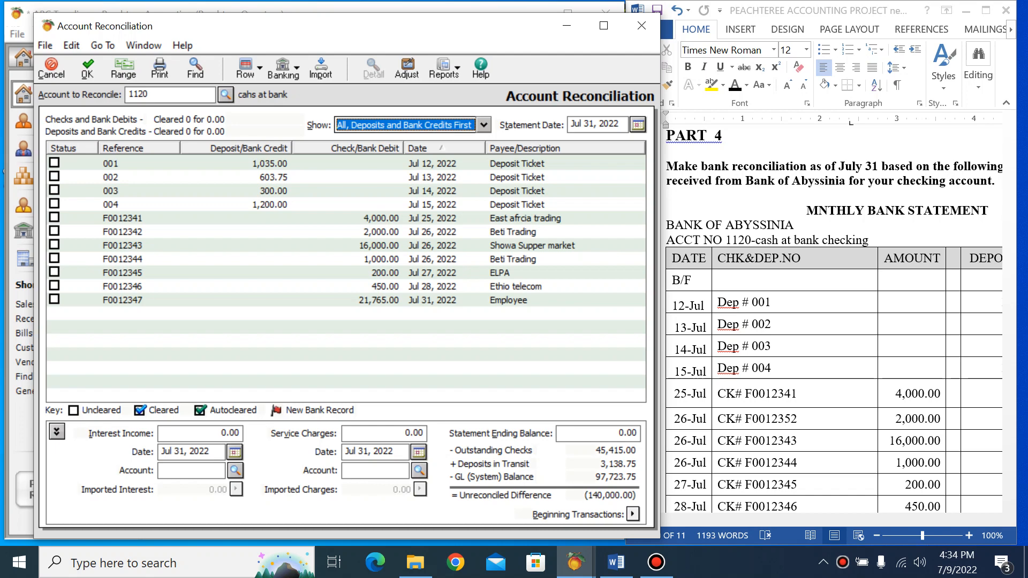
# Examine the records behind deposit 001 and check F0012342, closing each without changes
pyautogui.click(111, 163)
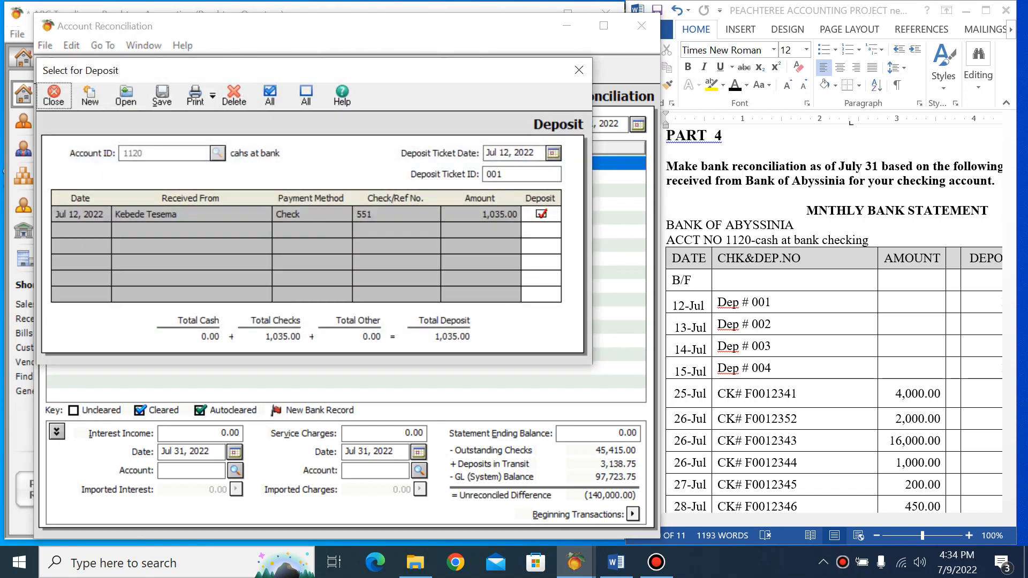
pyautogui.click(579, 70)
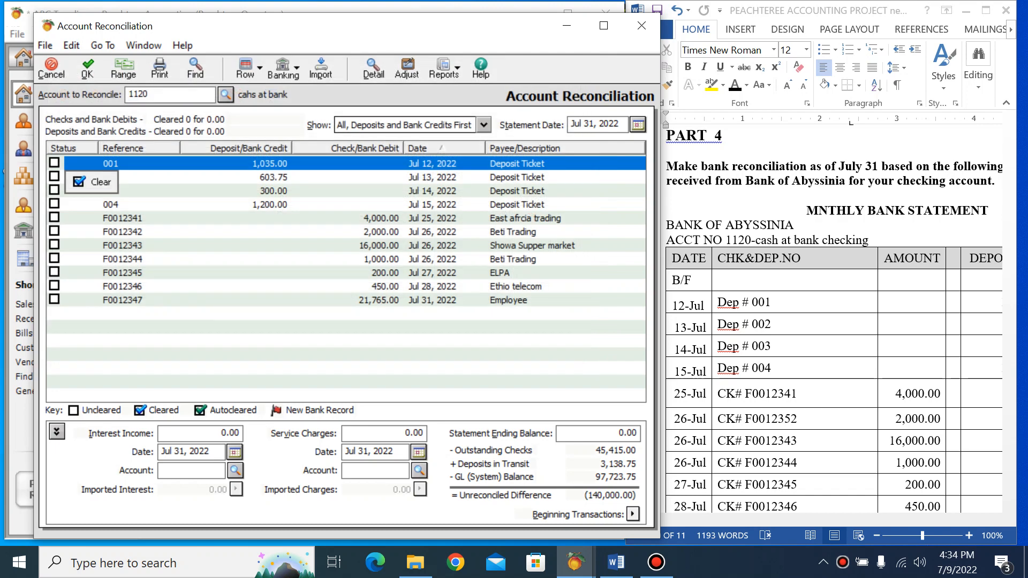
pyautogui.doubleClick(122, 232)
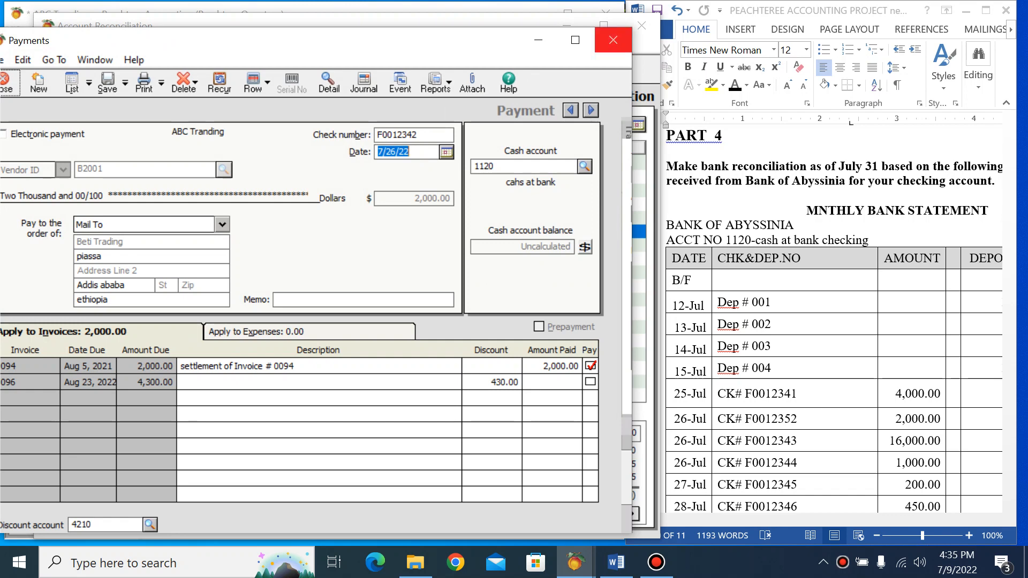
pyautogui.click(613, 40)
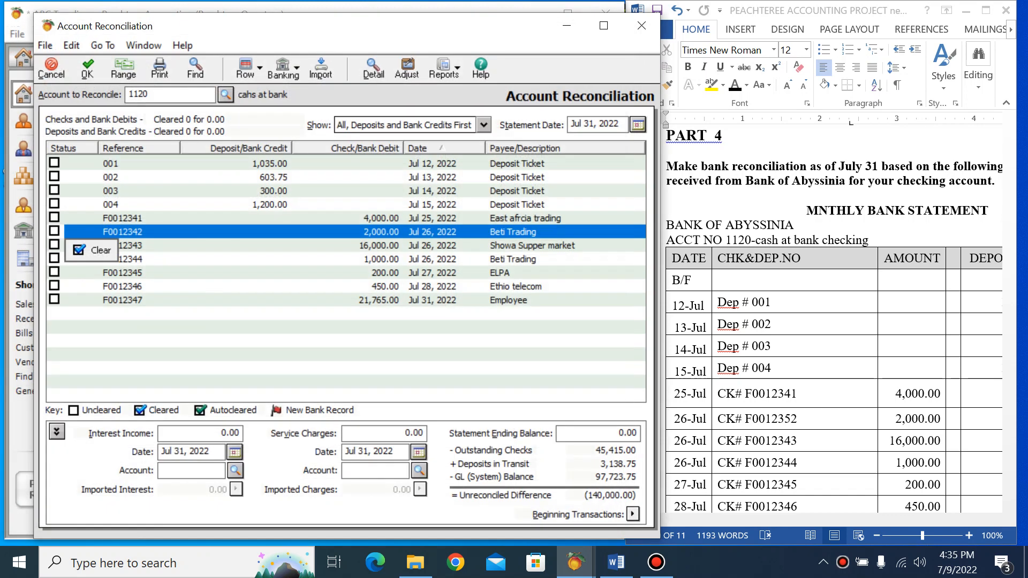
# Move the Word window over the reconciliation and widen it to show the bank statement's deposit column
pyautogui.click(870, 241)
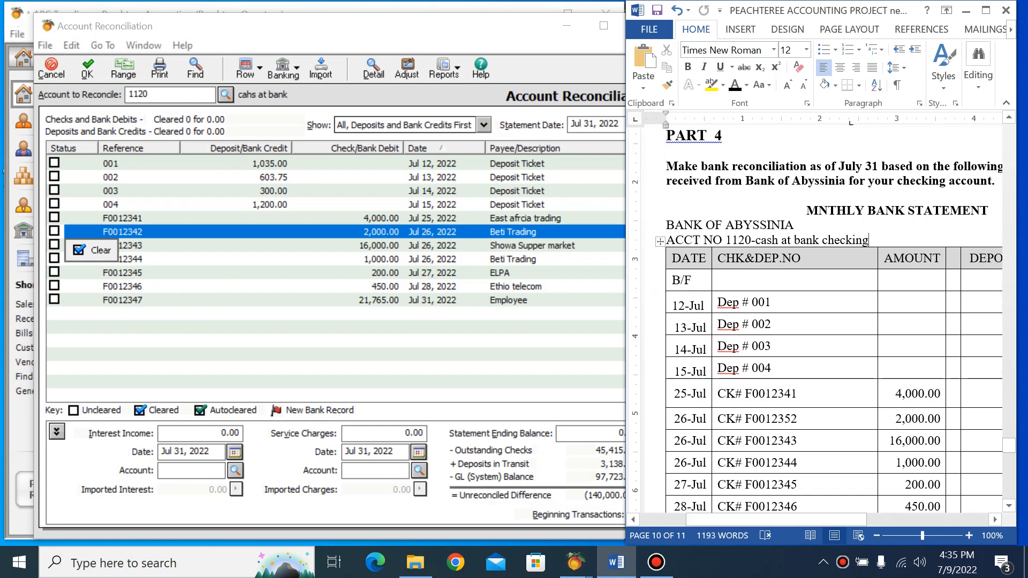
pyautogui.moveTo(819, 11); pyautogui.dragTo(706, 11)
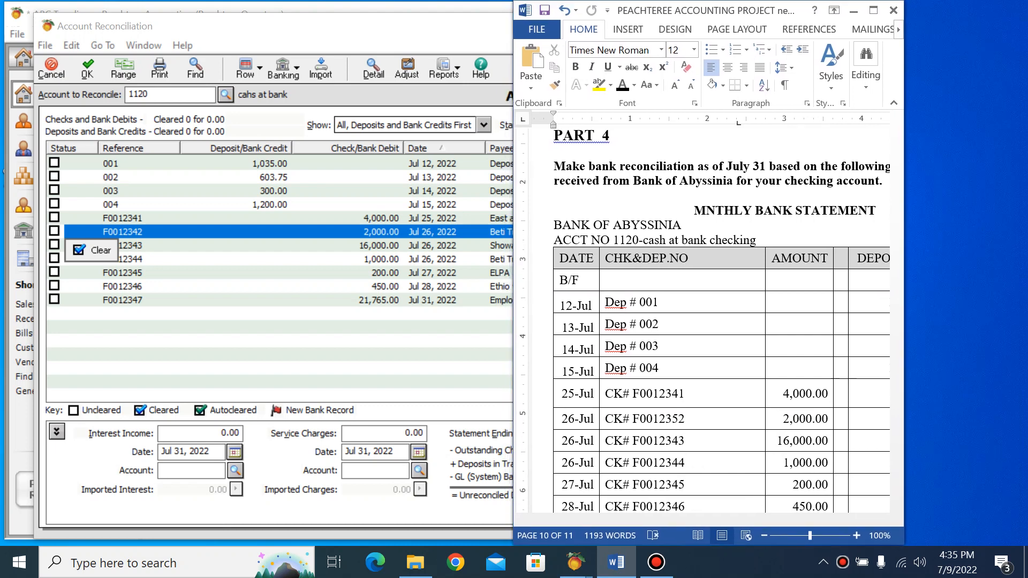
pyautogui.moveTo(904, 268); pyautogui.dragTo(966, 268)
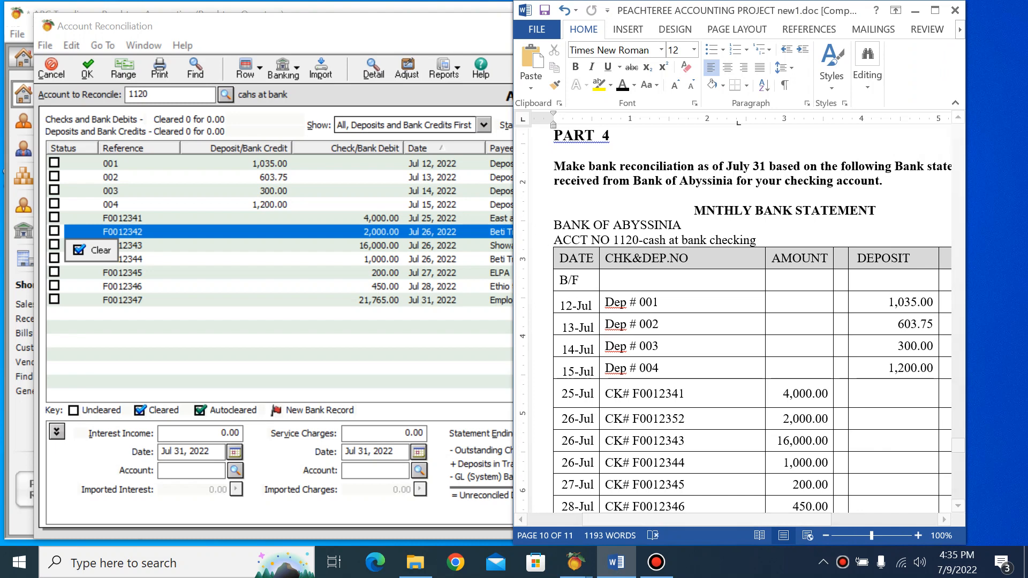
# Mark deposits 001, 002, 003 and 004 and check F0012341 as cleared, comparing each with the bank statement
pyautogui.click(55, 163)
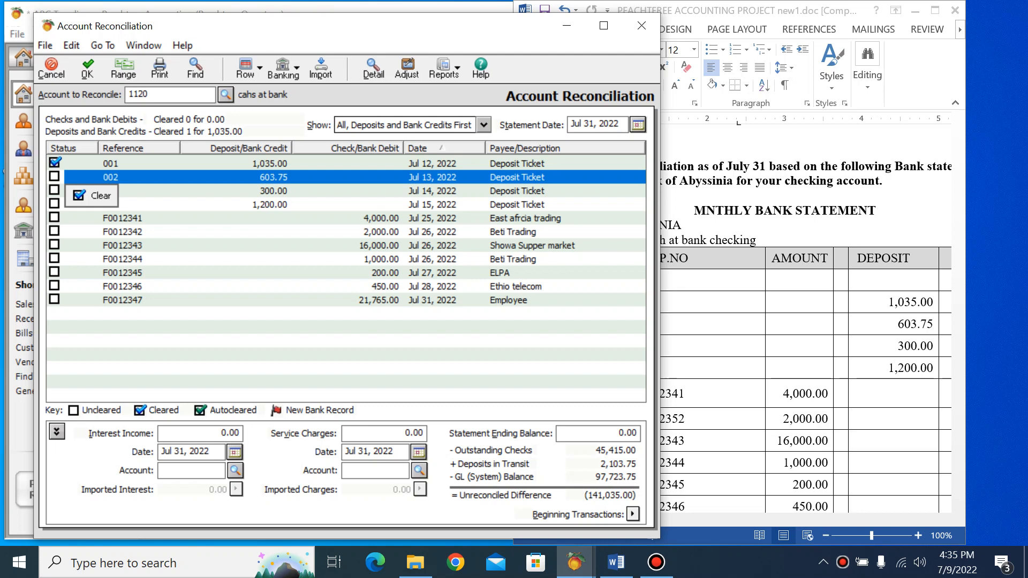
pyautogui.click(54, 177)
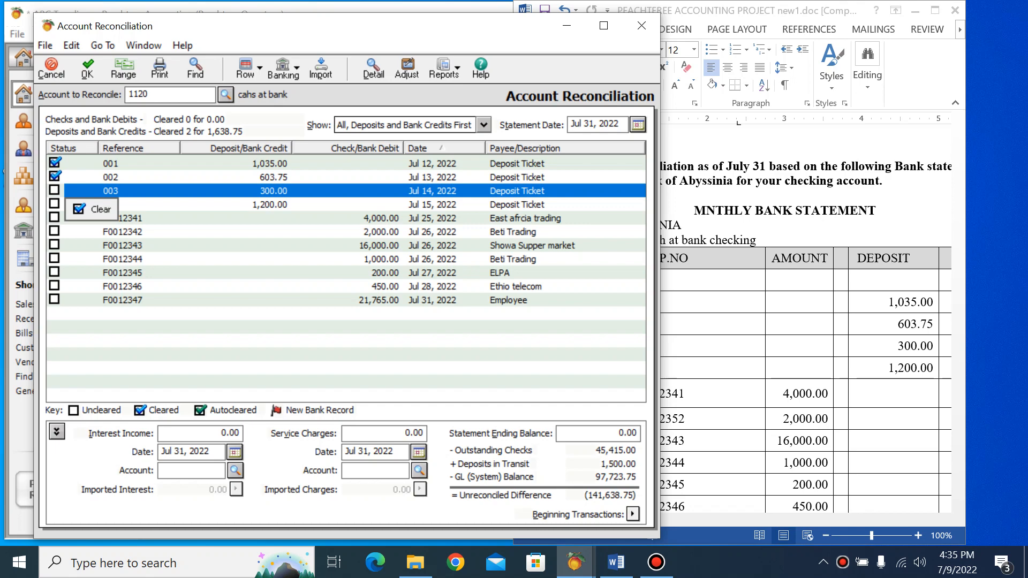
pyautogui.click(798, 346)
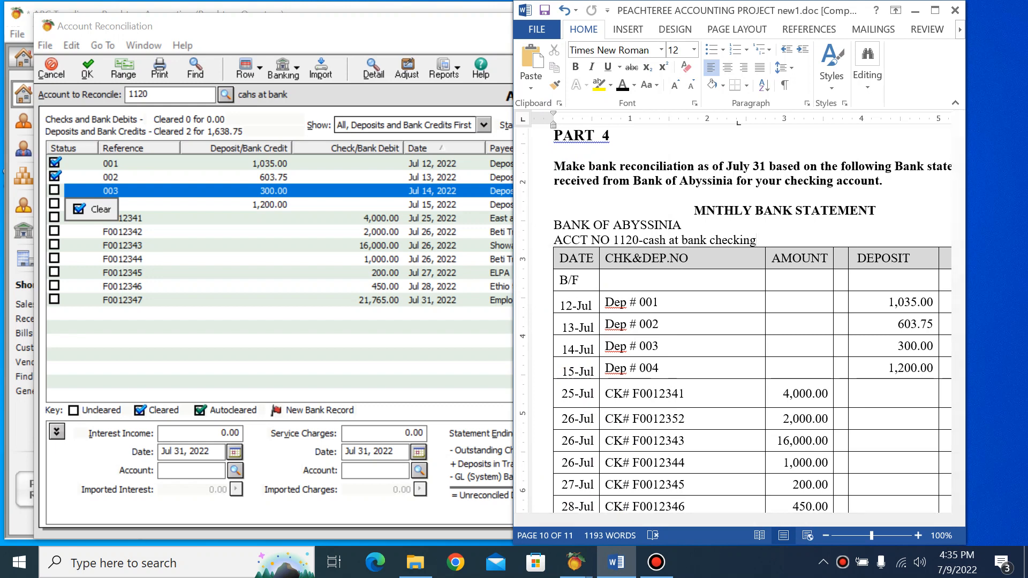
pyautogui.click(96, 209)
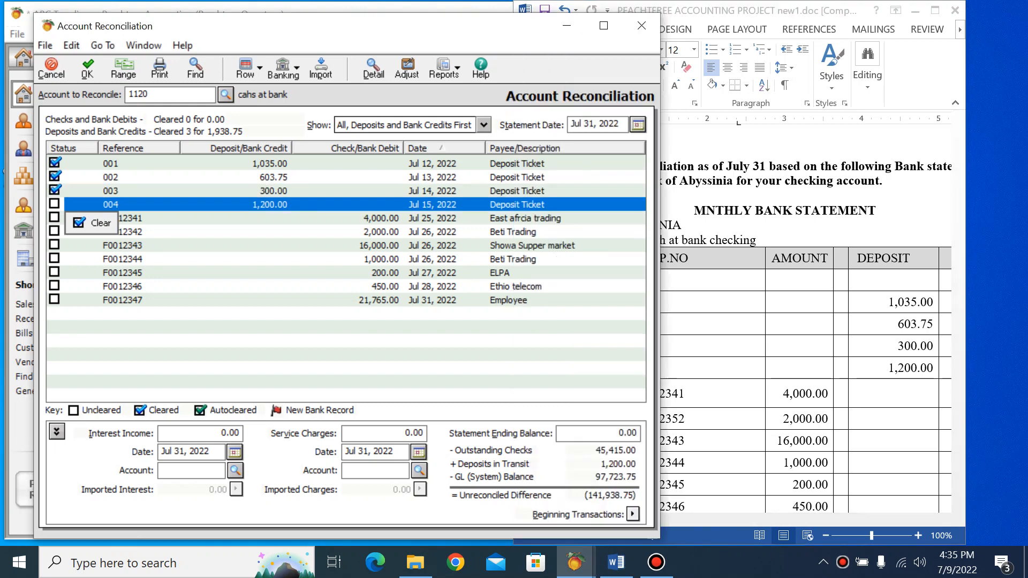
pyautogui.click(792, 235)
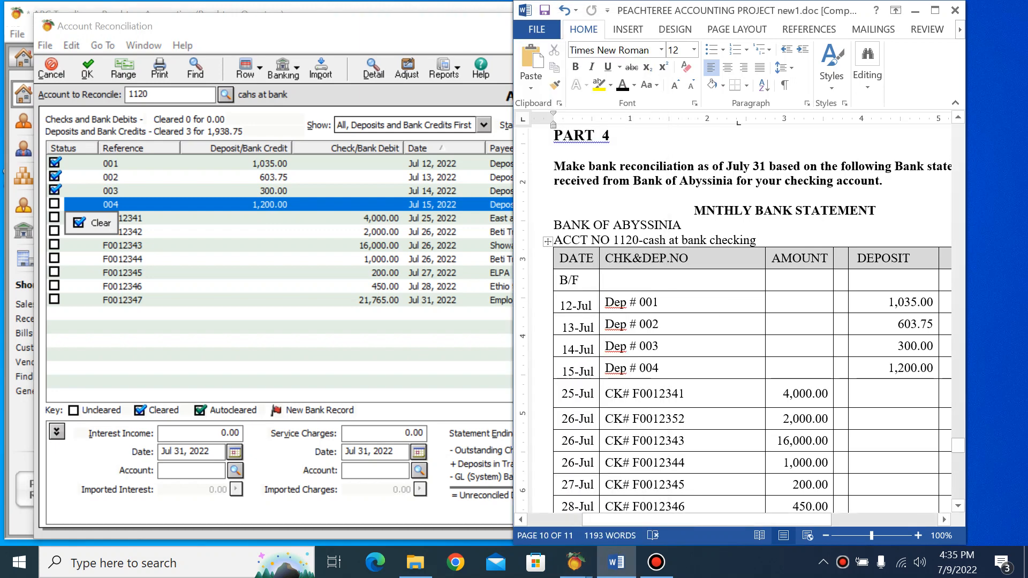
pyautogui.click(91, 223)
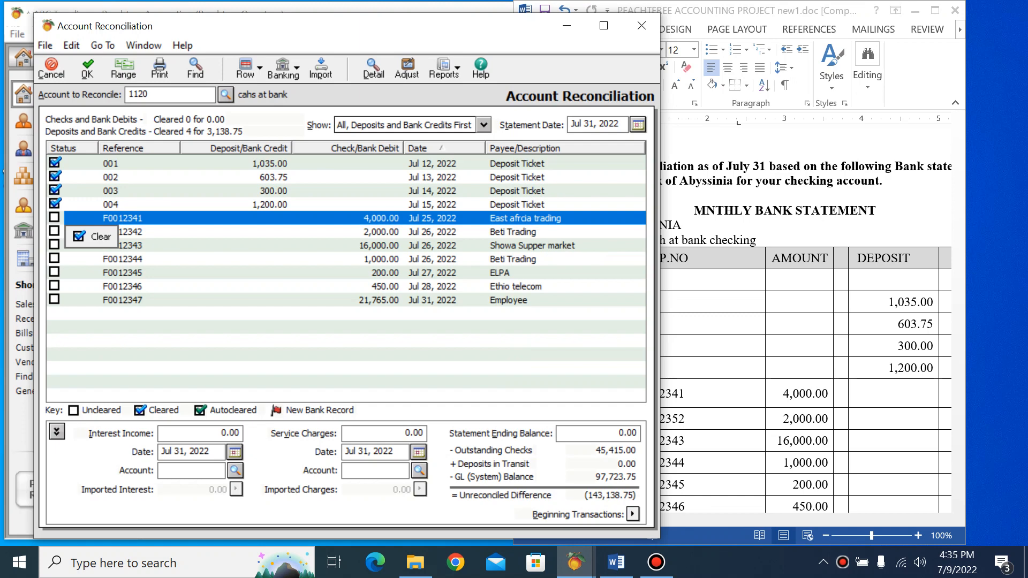
pyautogui.hotkey('alt', 'Tab')
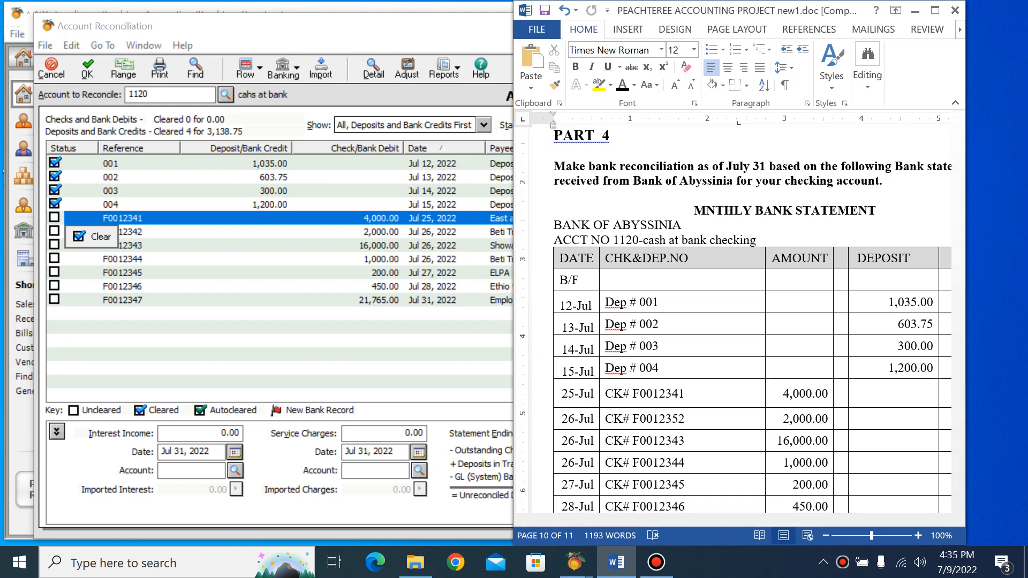
pyautogui.click(55, 217)
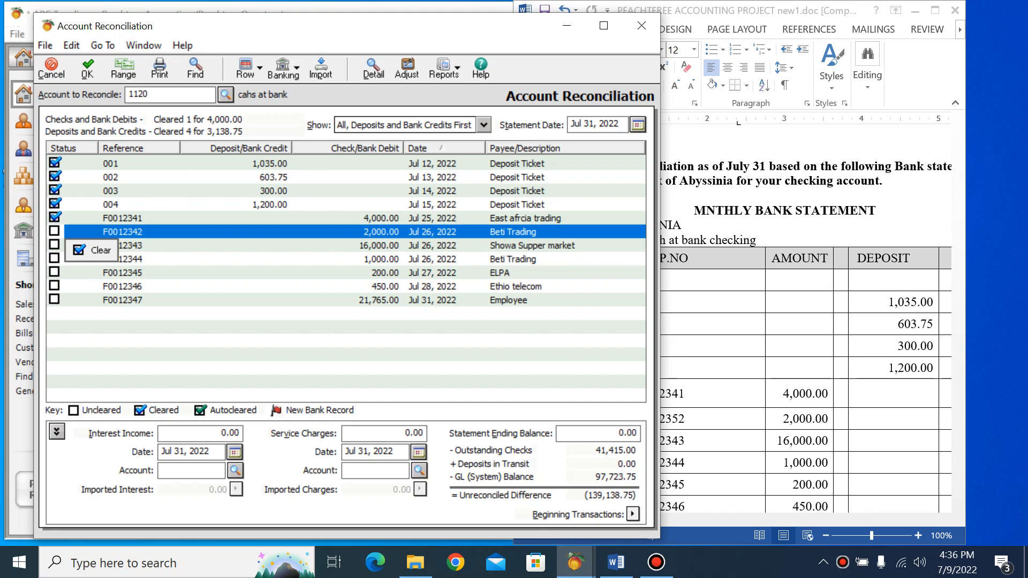
# Correct the check number of the 2,000.00 payment dated 26-Jul in the Word bank statement to F0012342
pyautogui.click(679, 419)
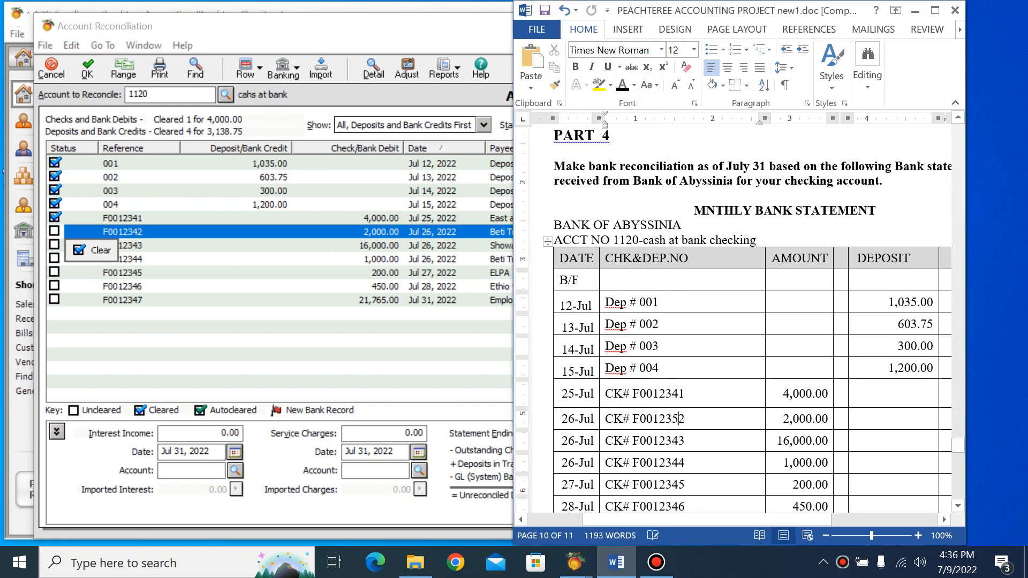
pyautogui.press('BackSpace')
pyautogui.write('4')
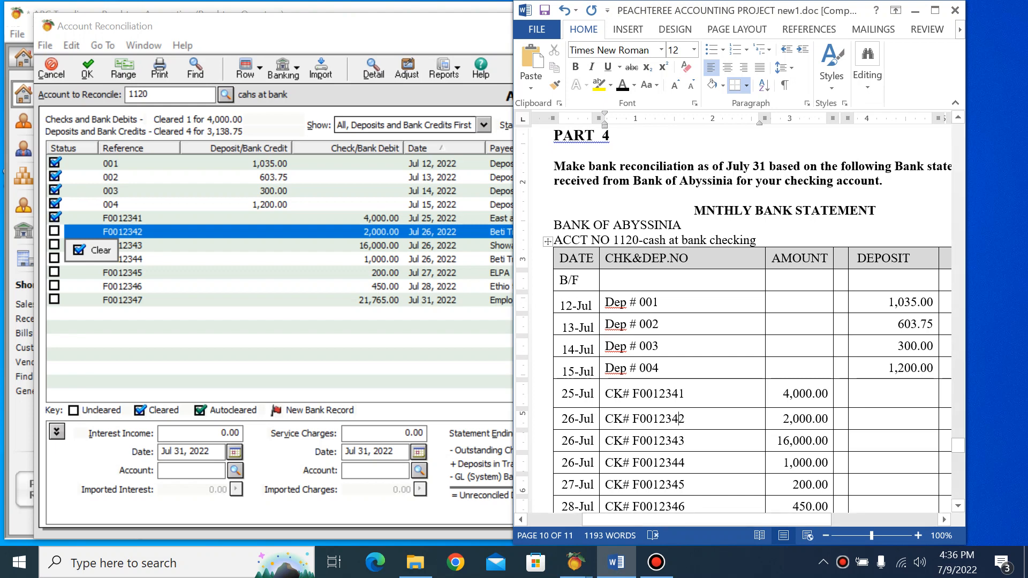
# Mark checks F0012342 through F0012347 as cleared in the reconciliation, comparing each with the bank statement in Word
pyautogui.click(96, 250)
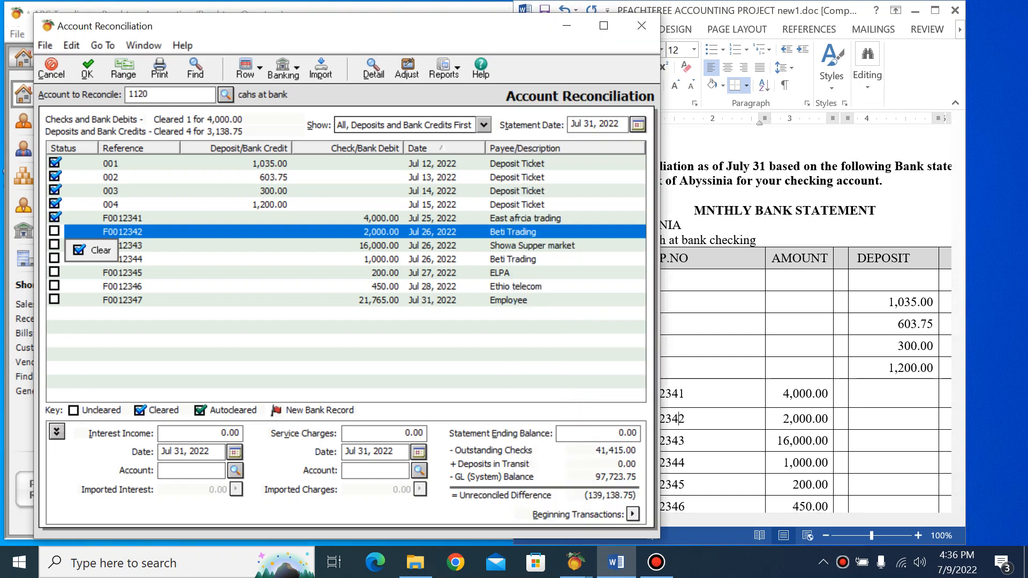
pyautogui.click(679, 419)
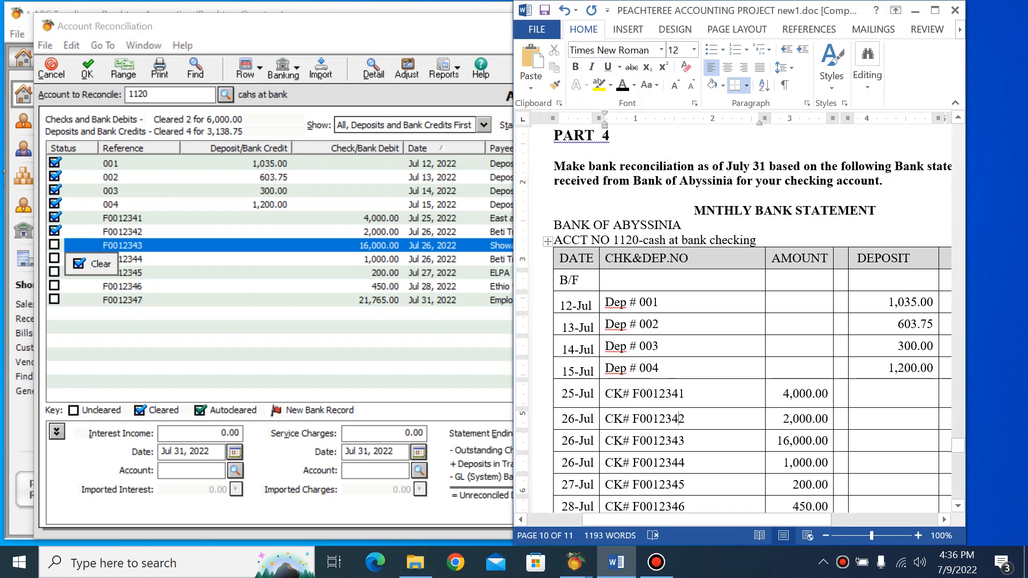
pyautogui.click(92, 264)
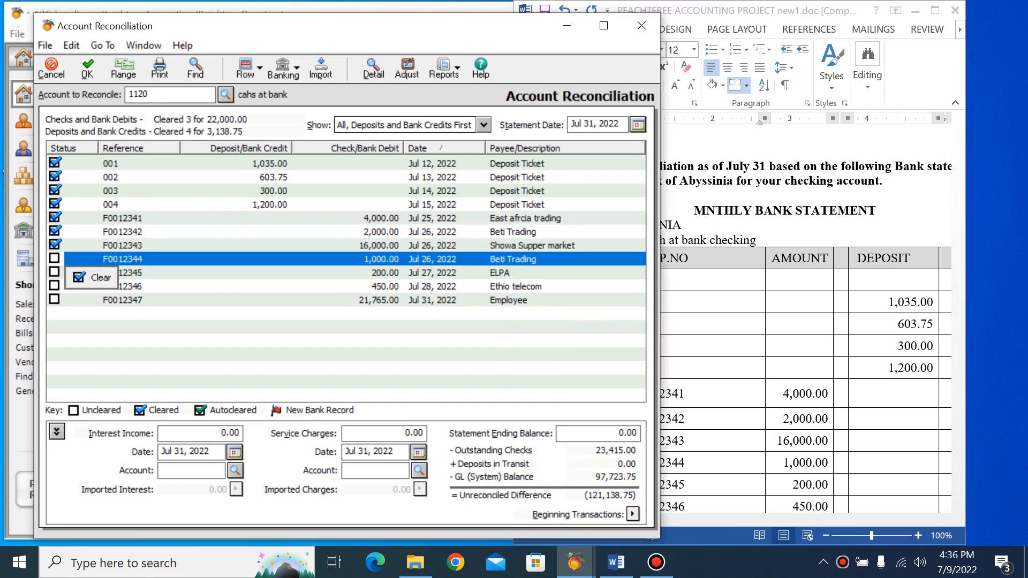
pyautogui.hotkey('alt', 'Tab')
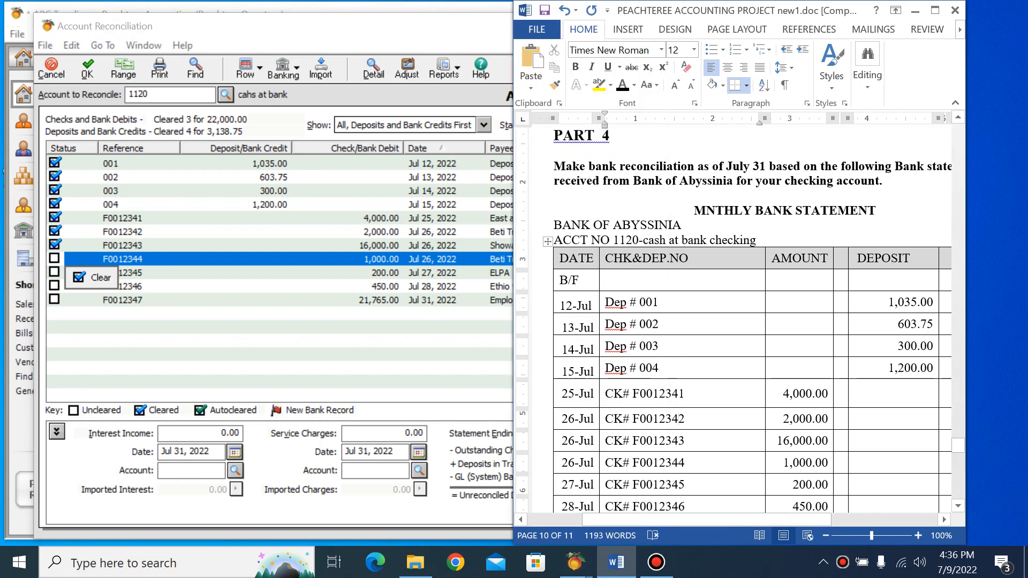
pyautogui.click(93, 277)
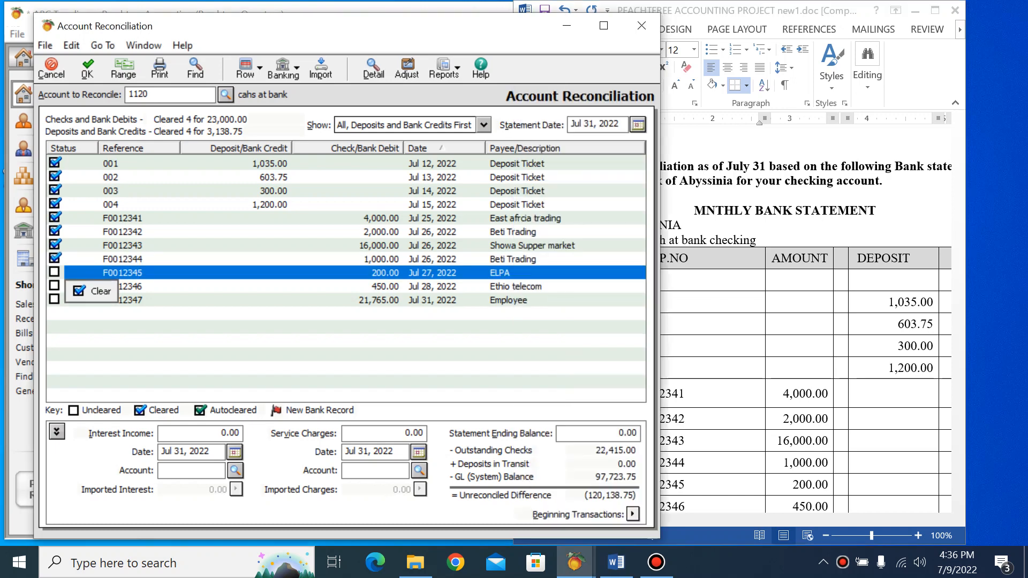
pyautogui.hotkey('alt', 'Tab')
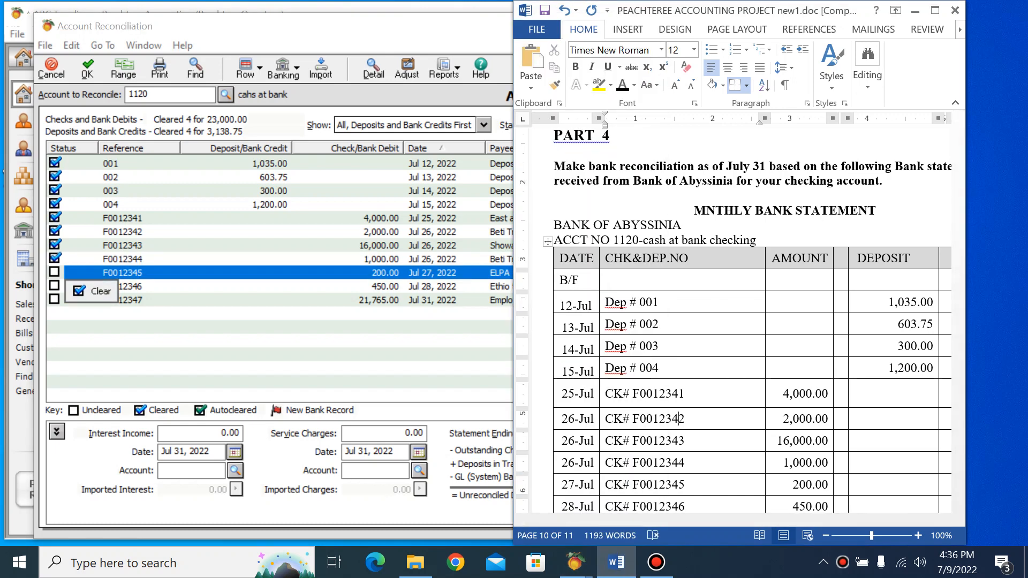
pyautogui.click(92, 290)
pyautogui.hotkey('alt', 'Tab')
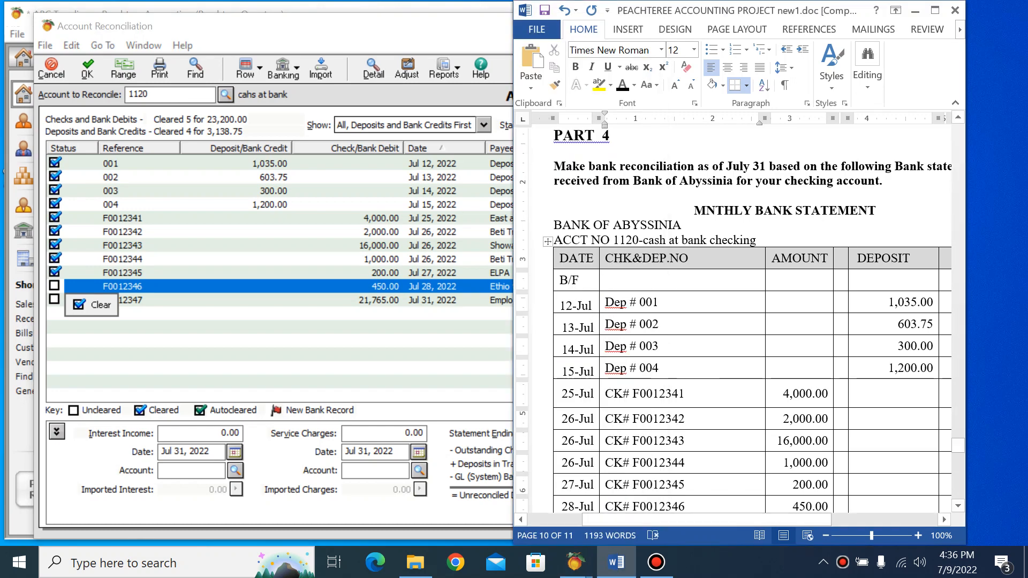
pyautogui.click(91, 305)
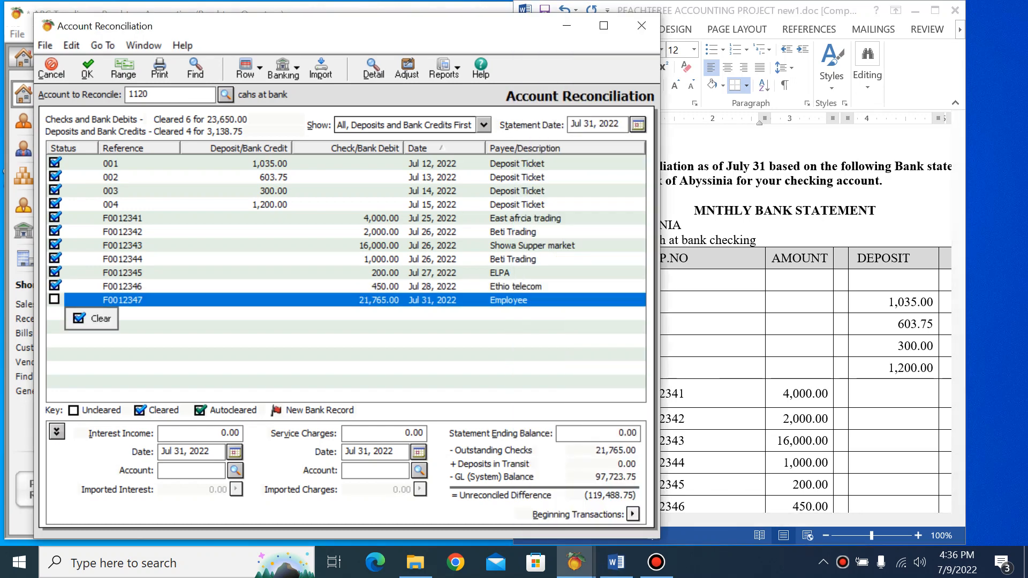
pyautogui.hotkey('alt', 'Tab')
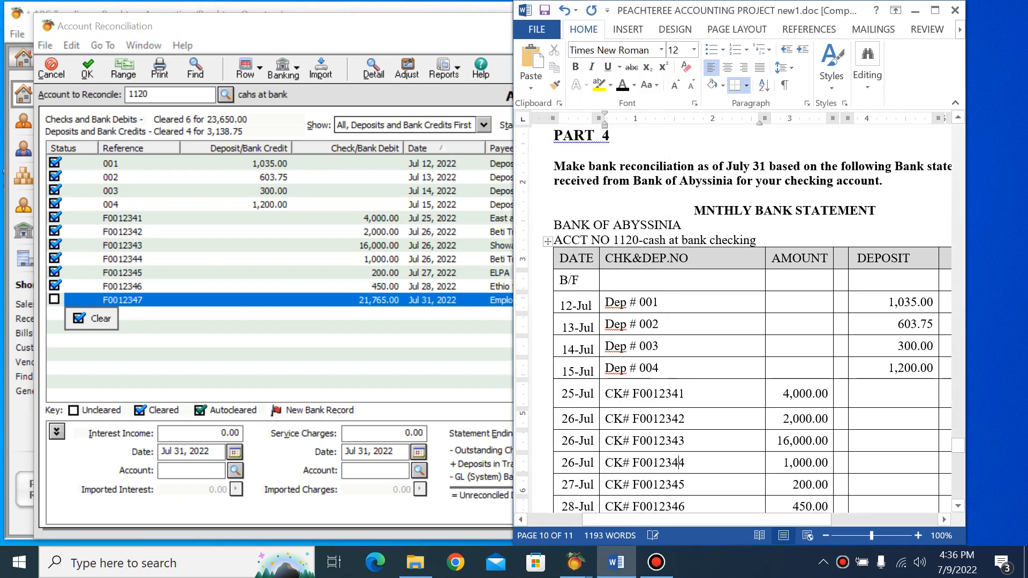
pyautogui.scroll(-4, 681, 463)
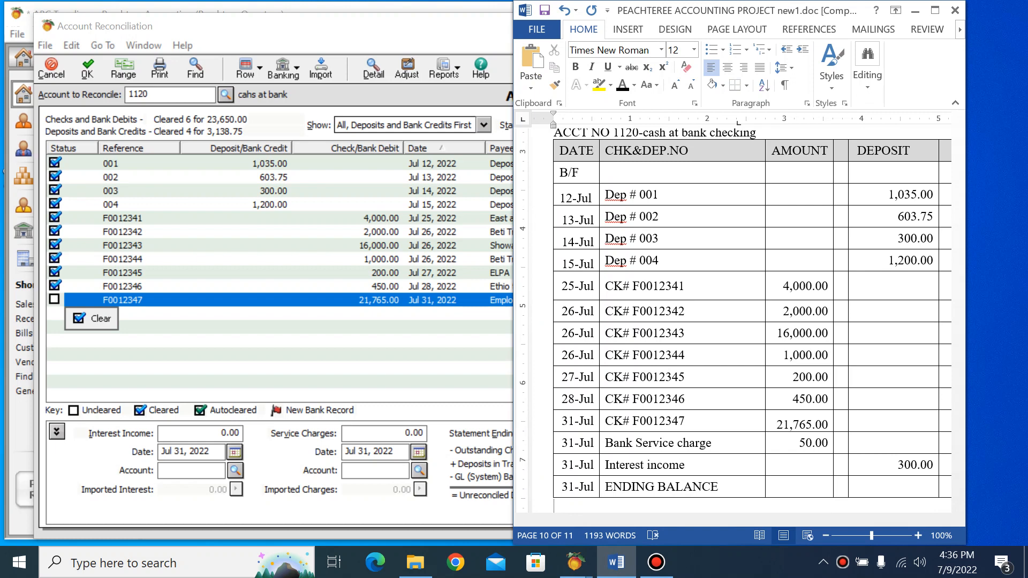
pyautogui.click(91, 318)
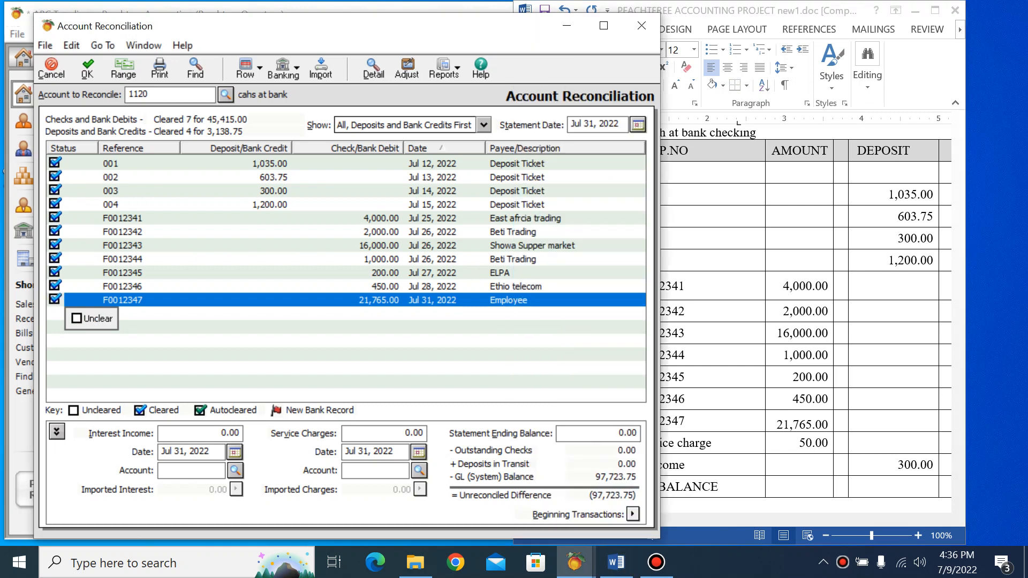
# View the payments behind checks F0012347 and F0012345, try 2000 as the electricity expense amount on the latter, and close both without saving
pyautogui.doubleClick(122, 301)
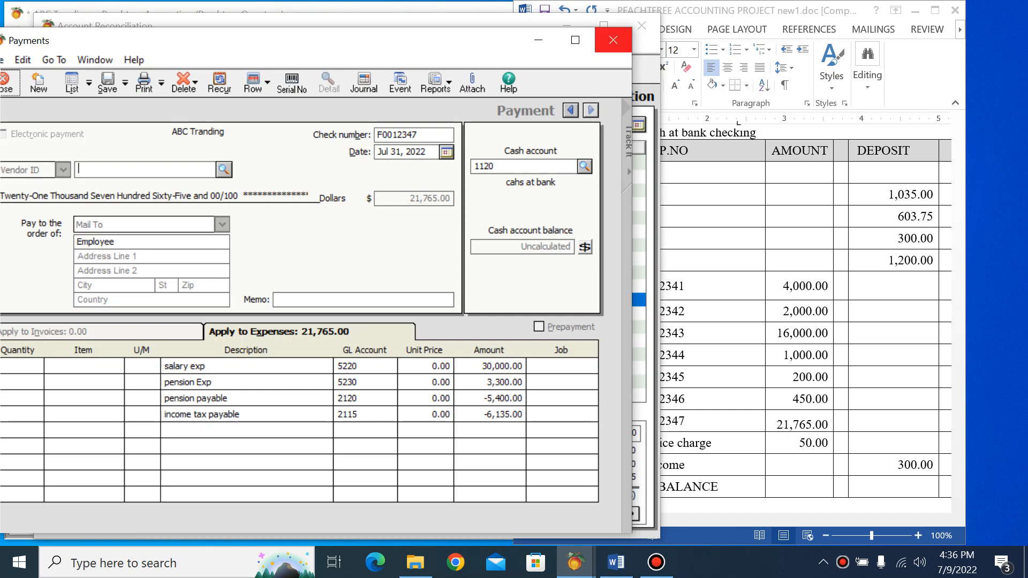
pyautogui.click(614, 40)
pyautogui.doubleClick(380, 272)
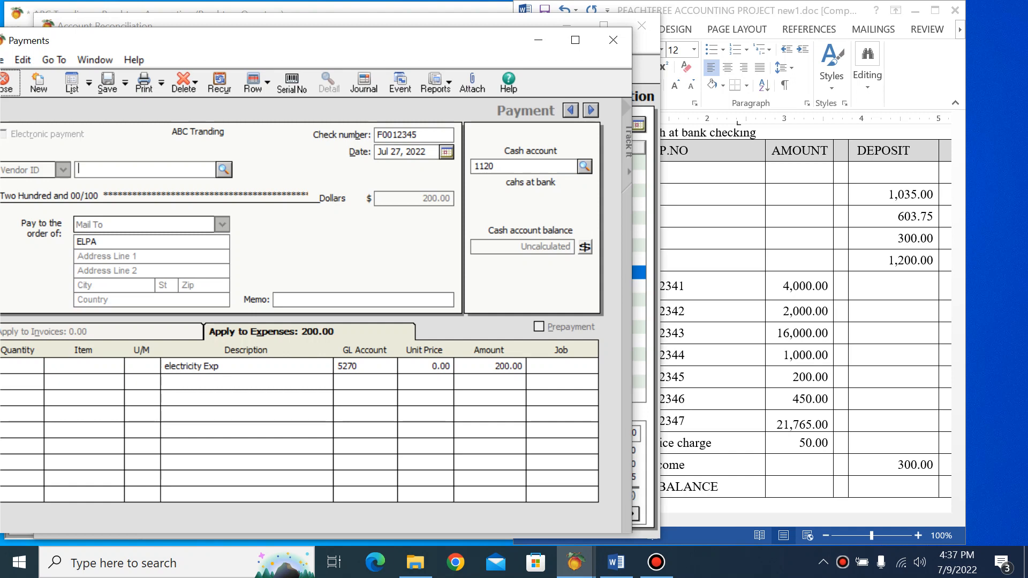
pyautogui.click(498, 366)
pyautogui.write('2000')
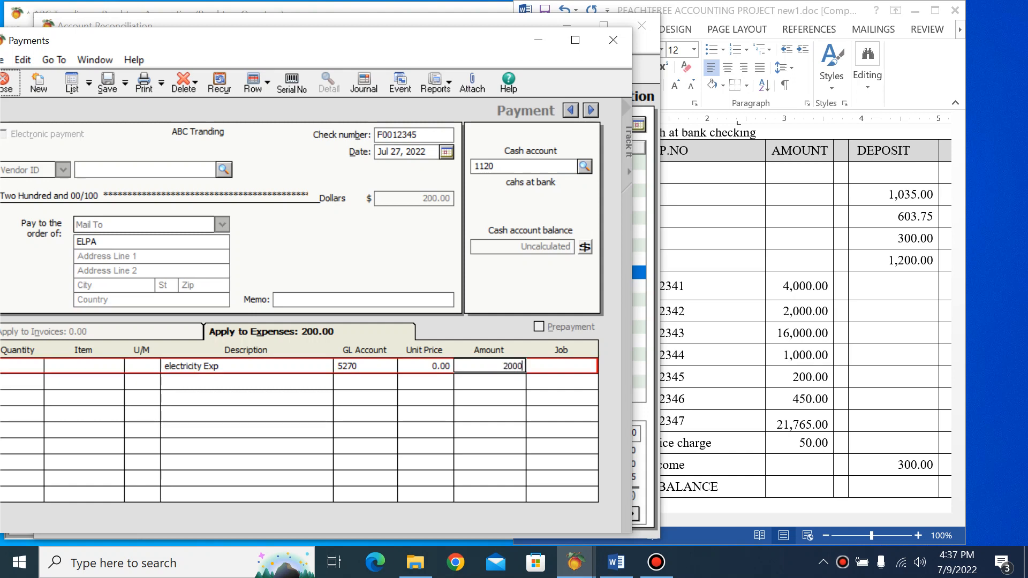
pyautogui.press('BackSpace')
pyautogui.click(613, 39)
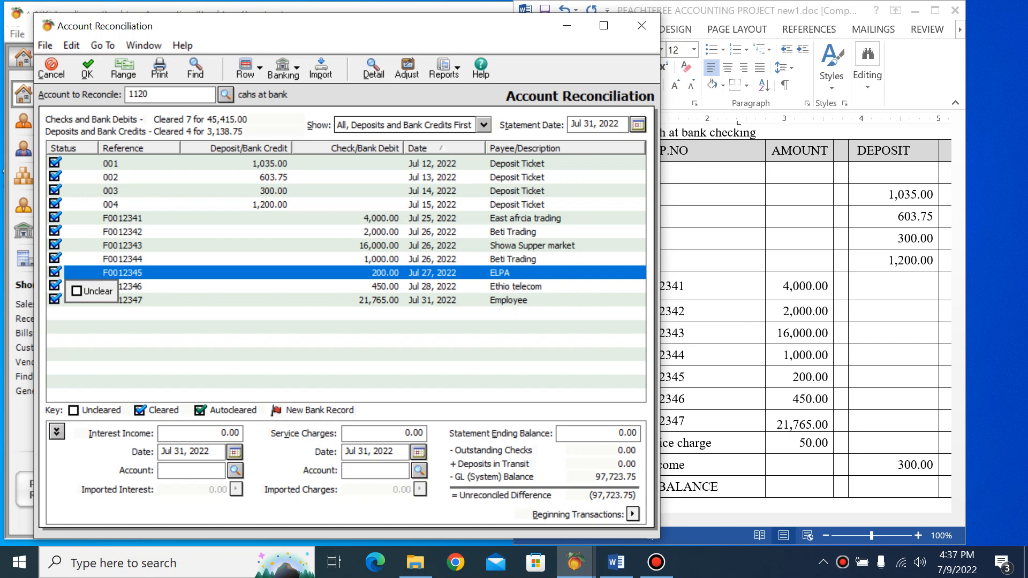
# Check the bank service charge line in the Word statement and open a new general journal entry in Peachtree
pyautogui.click(793, 332)
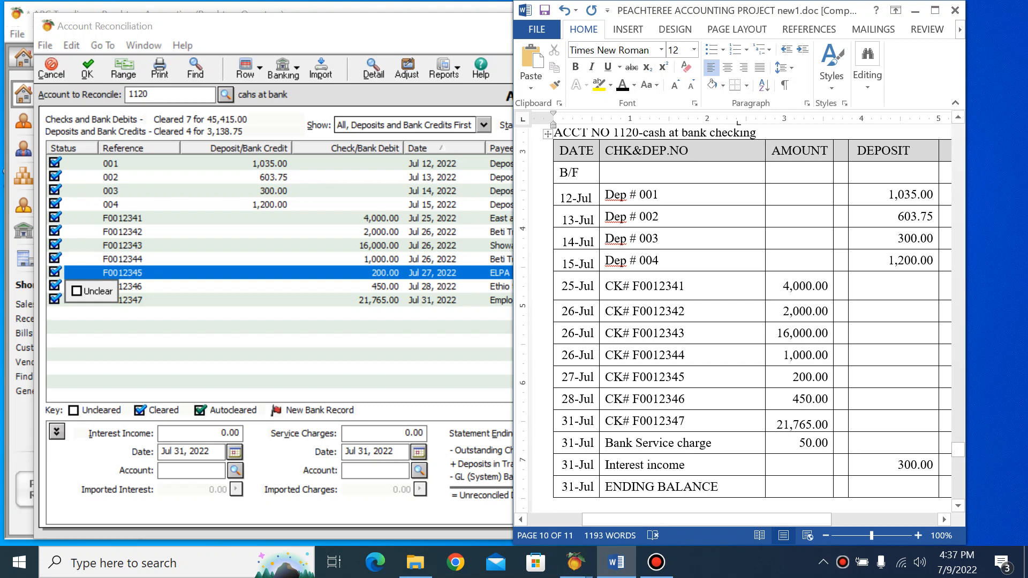
pyautogui.click(690, 443)
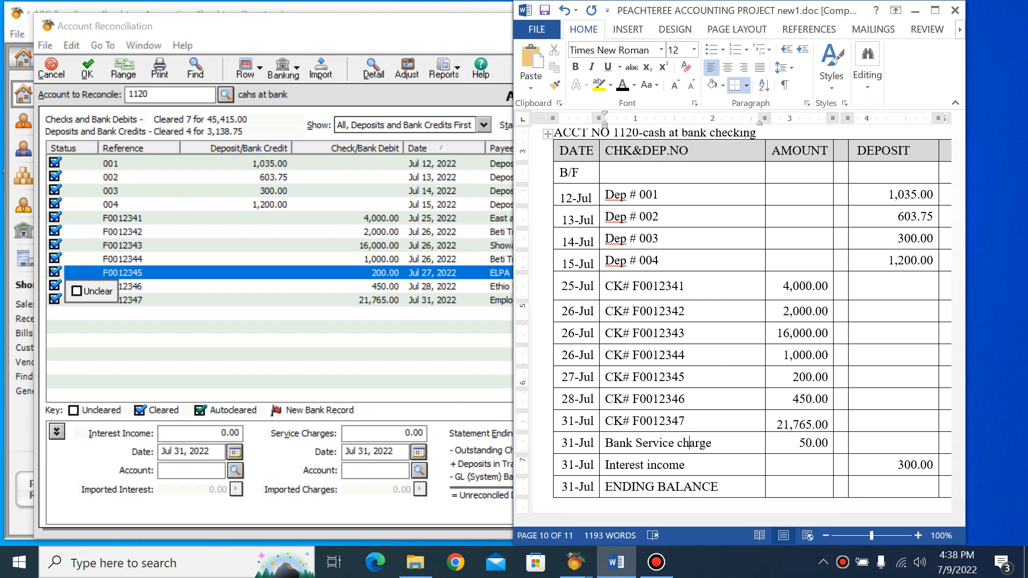
pyautogui.moveTo(322, 26); pyautogui.dragTo(312, 114)
pyautogui.click(152, 33)
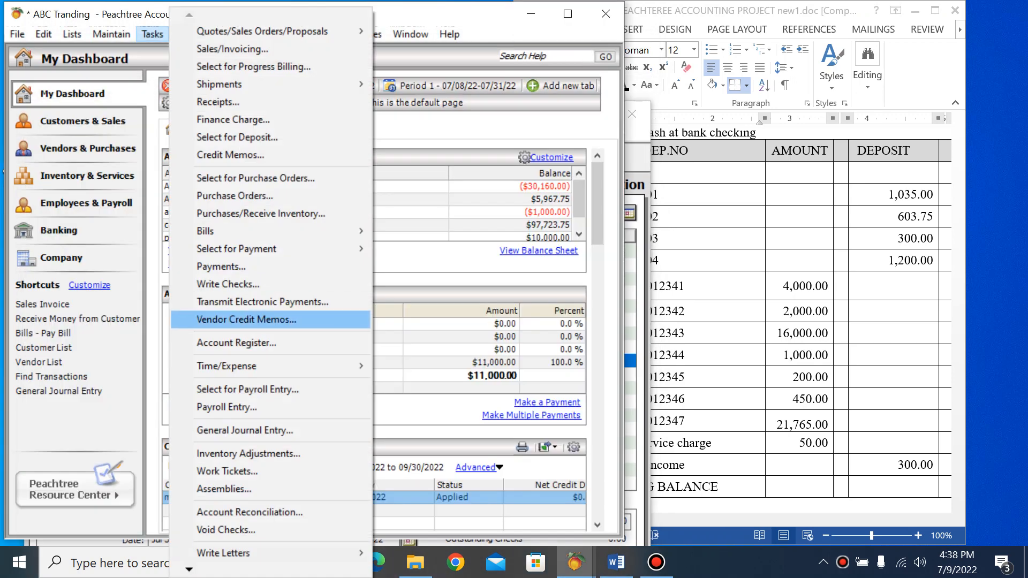
pyautogui.press('Return')
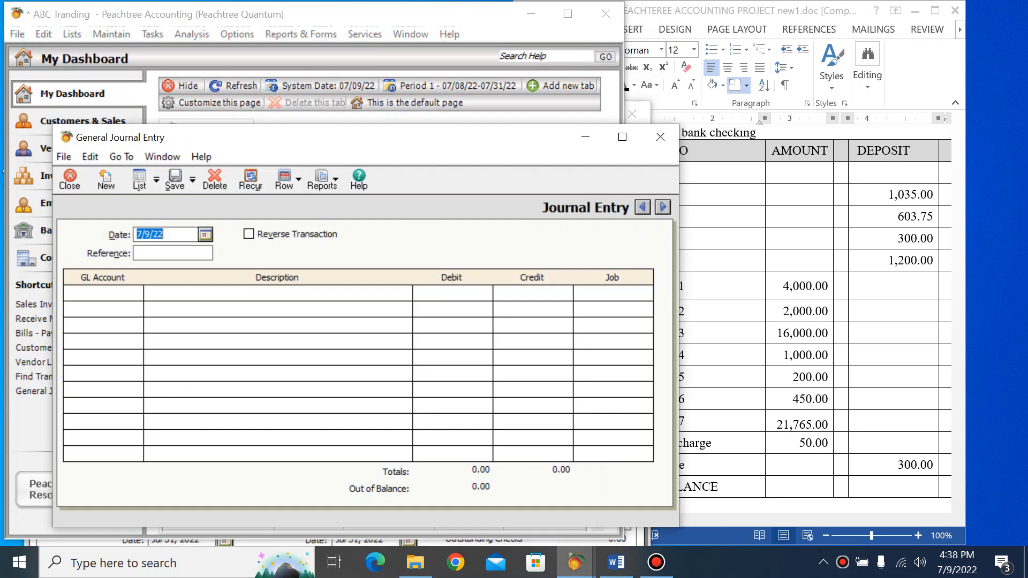
# Look up the references of the existing journal entries and set the new entry's reference to jv oo3
pyautogui.press('Tab')
pyautogui.click(139, 180)
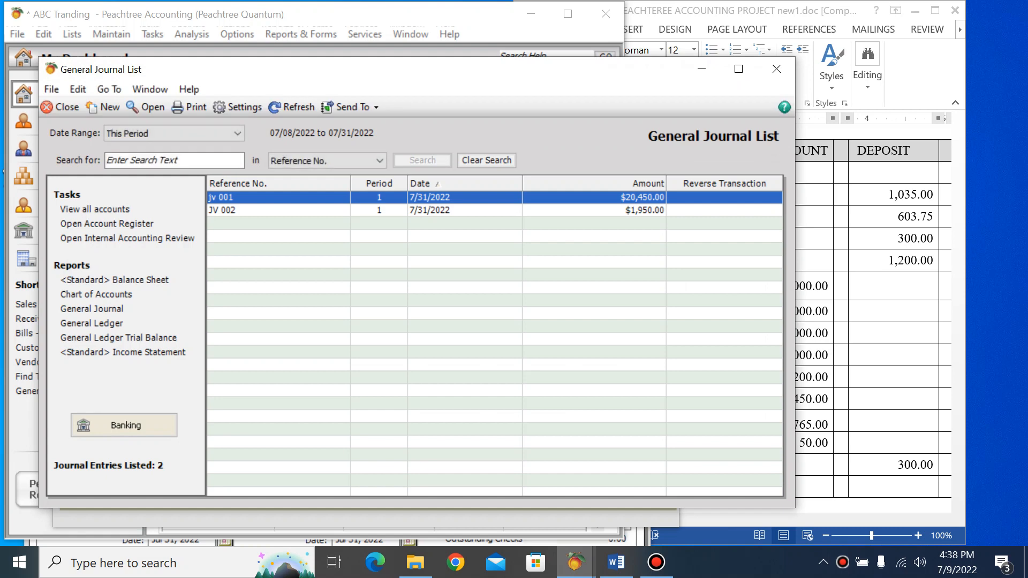
pyautogui.click(777, 69)
pyautogui.click(172, 254)
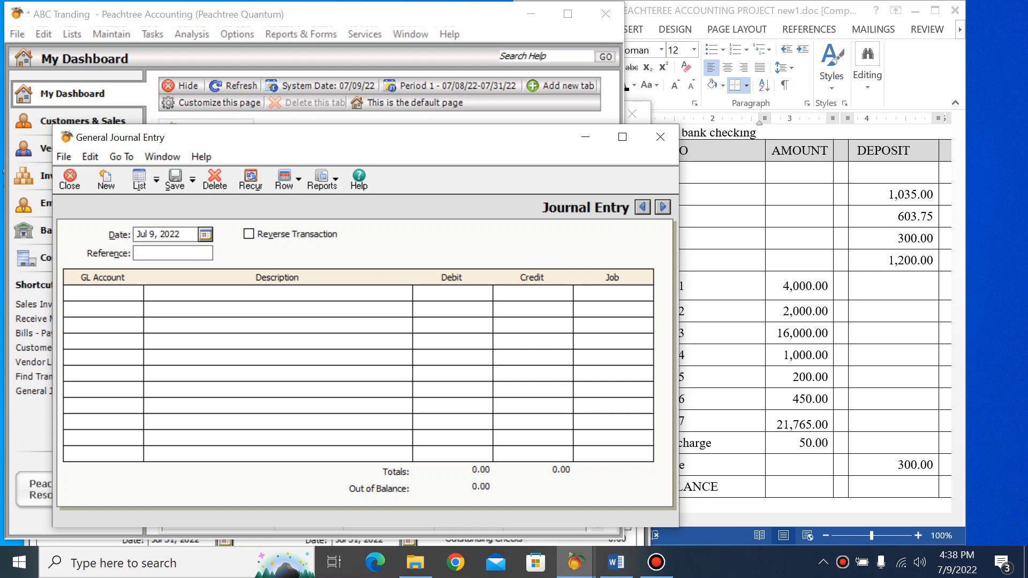
pyautogui.write('jv oo3')
pyautogui.click(102, 293)
pyautogui.click(135, 293)
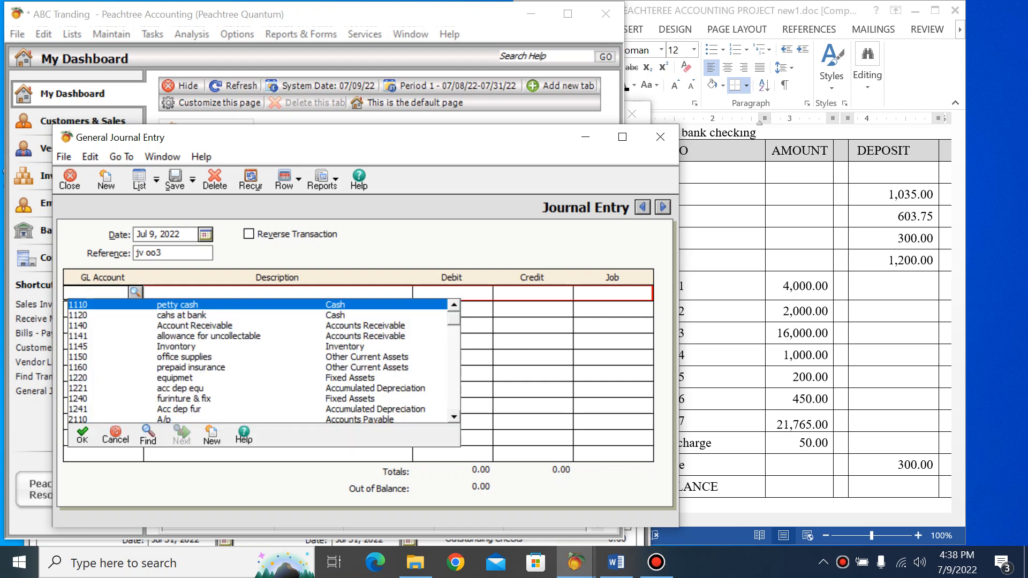
pyautogui.press('Down')
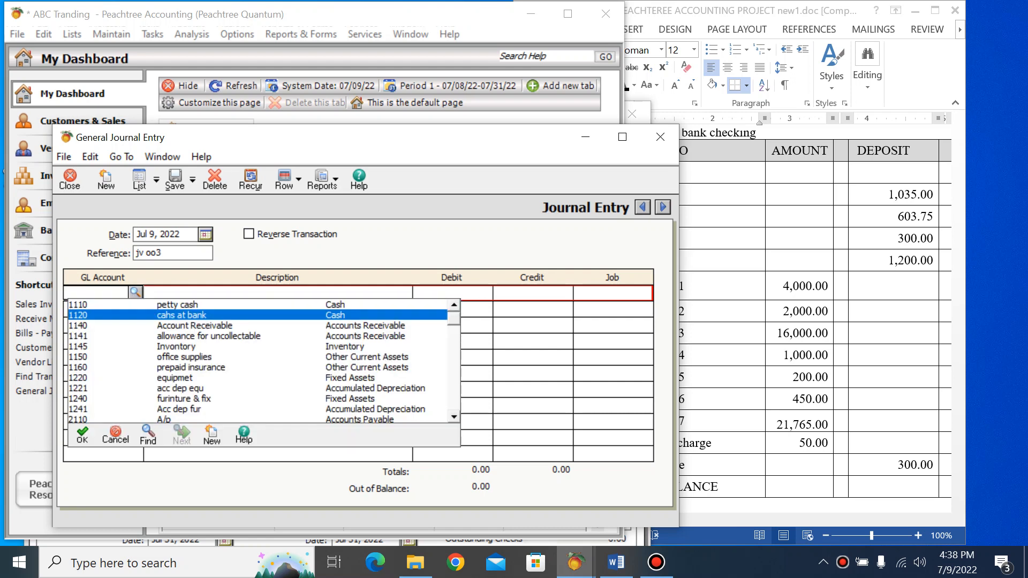
pyautogui.press('Return')
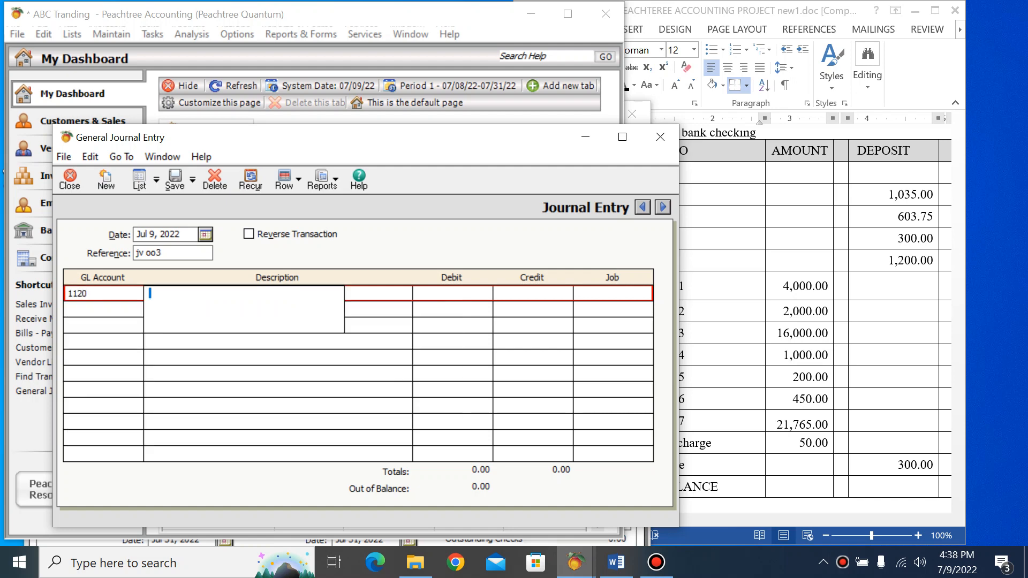
# Assign the first journal line to miscellaneous expense account 5250 with a debit of 50
pyautogui.click(102, 293)
pyautogui.click(136, 292)
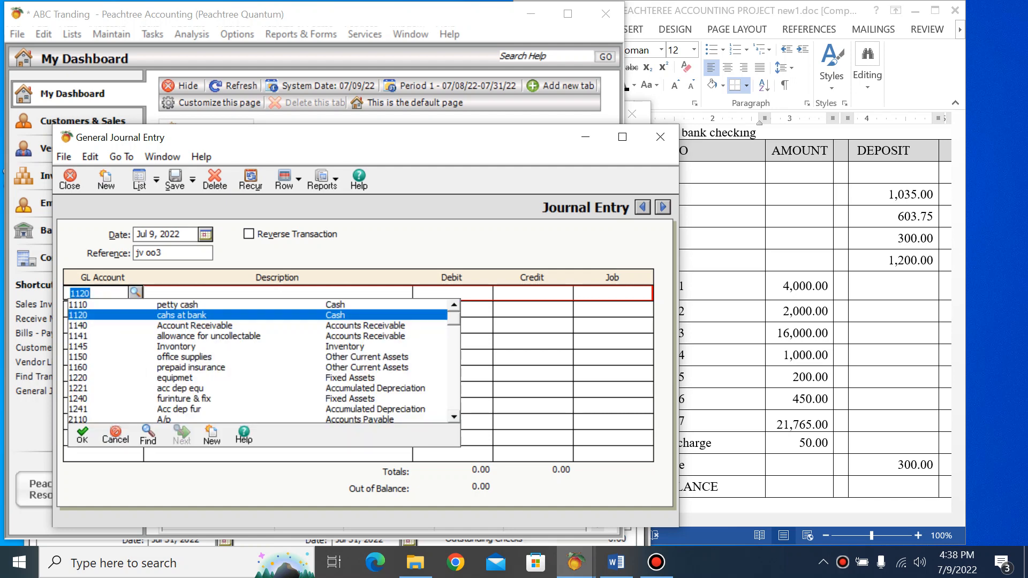
pyautogui.scroll(-10, 263, 361)
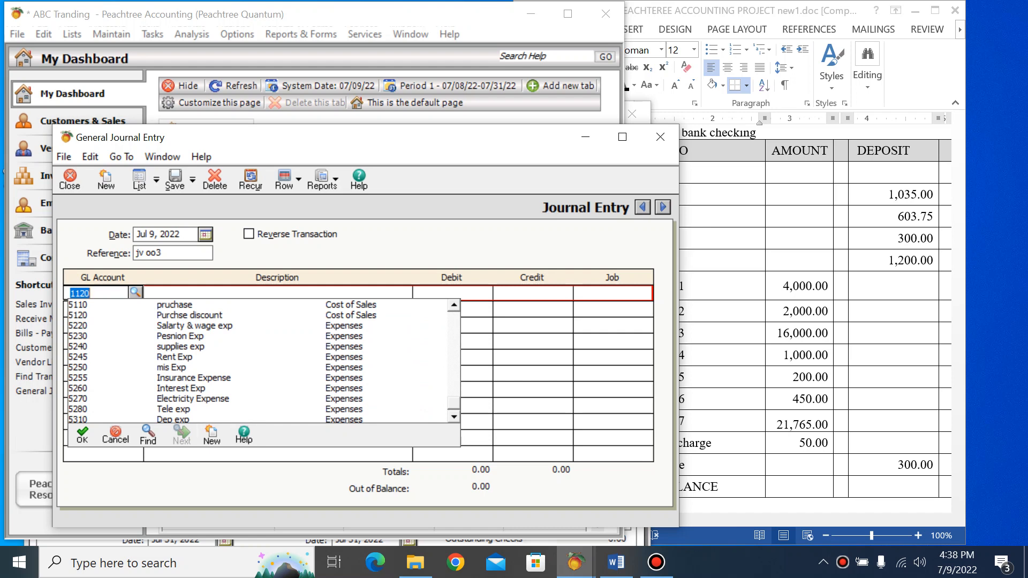
pyautogui.click(171, 368)
pyautogui.press('Tab')
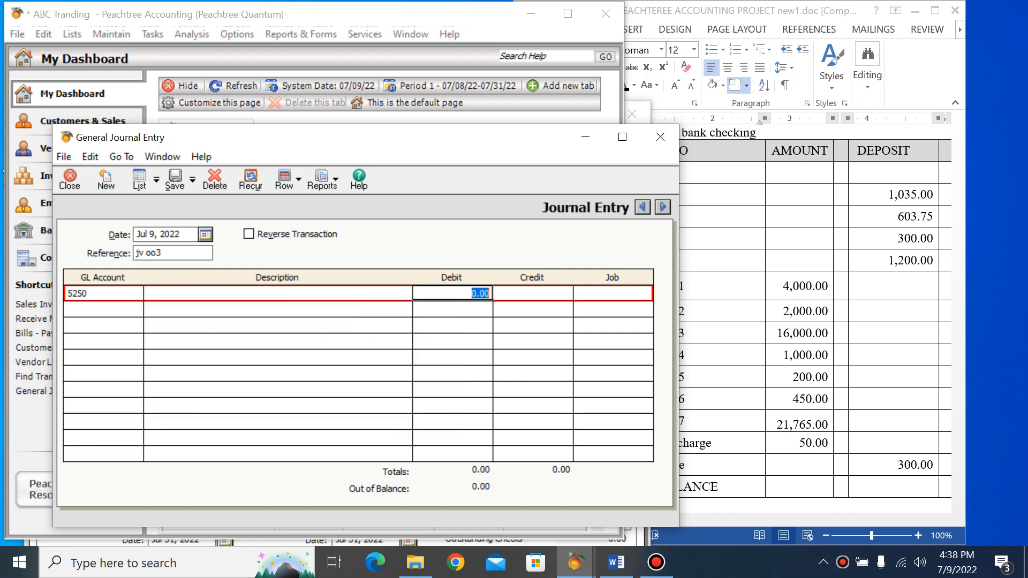
pyautogui.write('200')
pyautogui.press('BackSpace')
pyautogui.press('BackSpace')
pyautogui.press('BackSpace')
pyautogui.write('50')
pyautogui.press('Return')
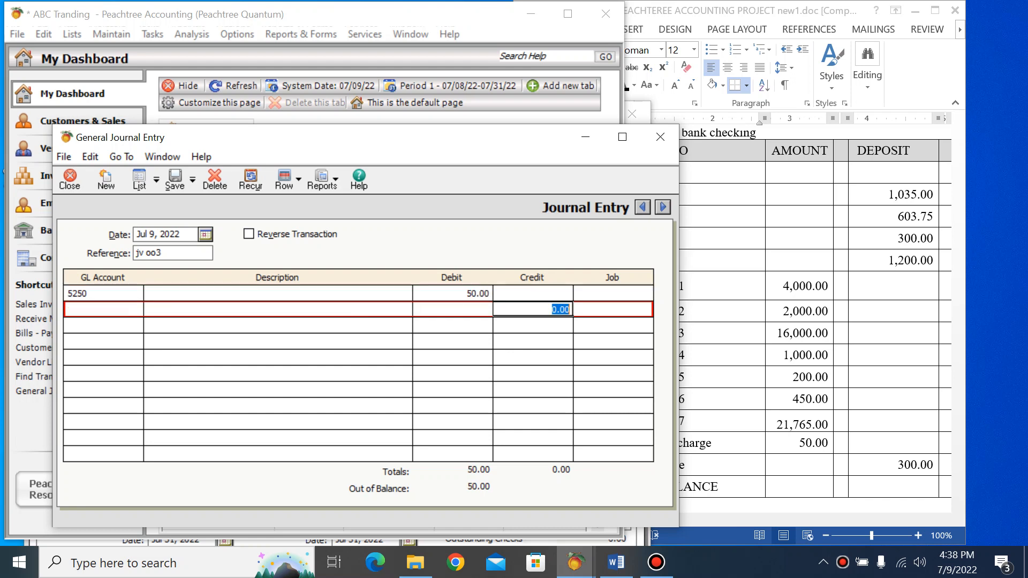
# Enter a credit of 50 on the second journal line and assign it to cash at bank account 1120
pyautogui.write('50')
pyautogui.click(110, 309)
pyautogui.click(135, 309)
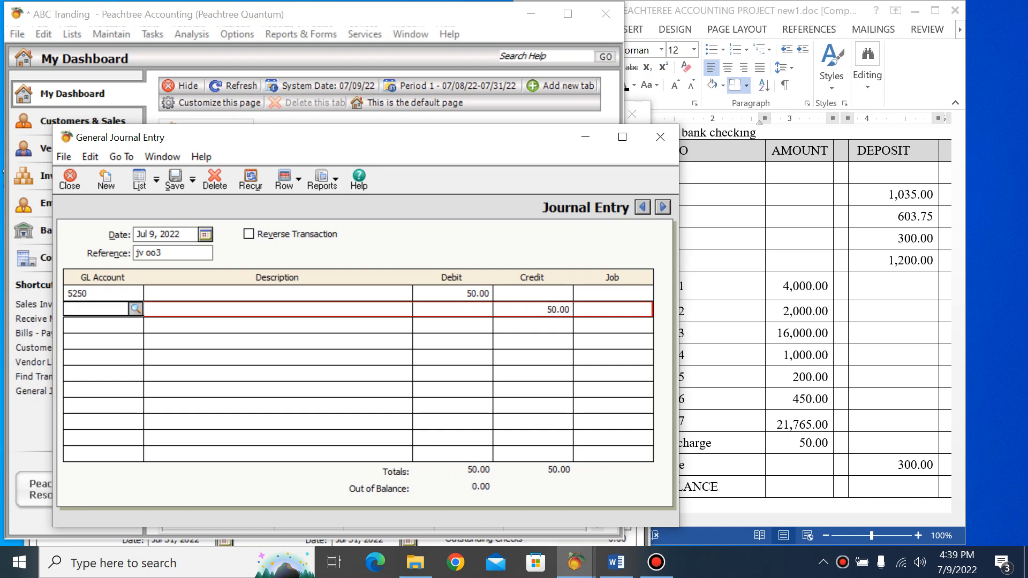
pyautogui.press('Down')
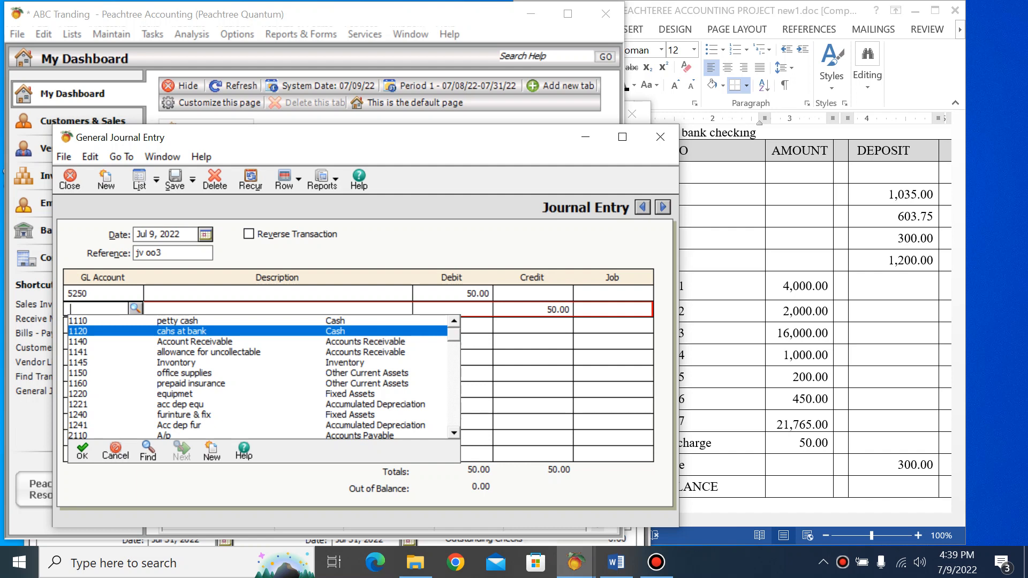
pyautogui.press('Return')
# Describe the 5250 debit line as "bank service cha"
pyautogui.press('Up')
pyautogui.write('mis')
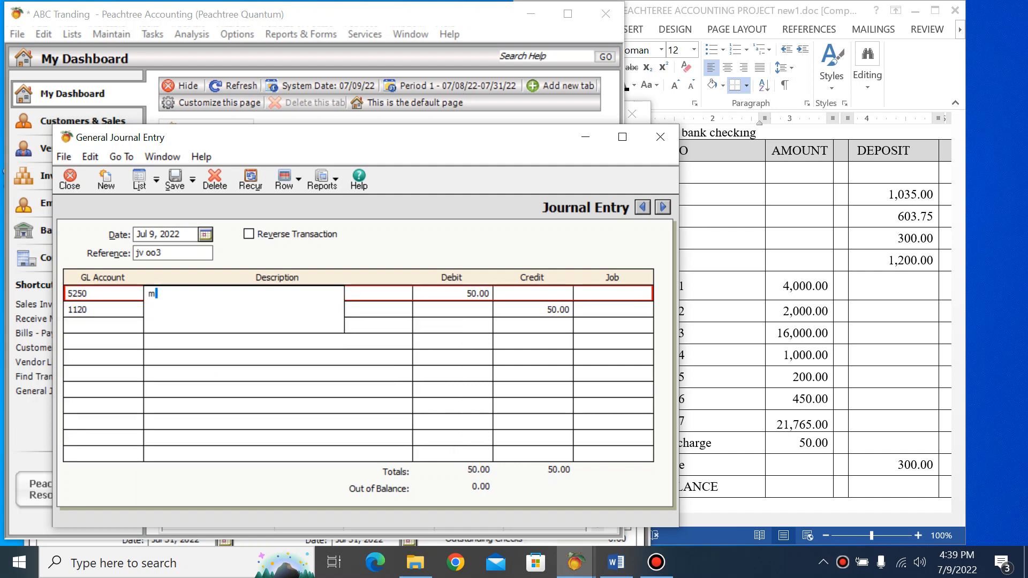
pyautogui.press('BackSpace')
pyautogui.press('BackSpace')
pyautogui.press('BackSpace')
pyautogui.write('bank service cha')
pyautogui.press('Down')
pyautogui.press('Tab')
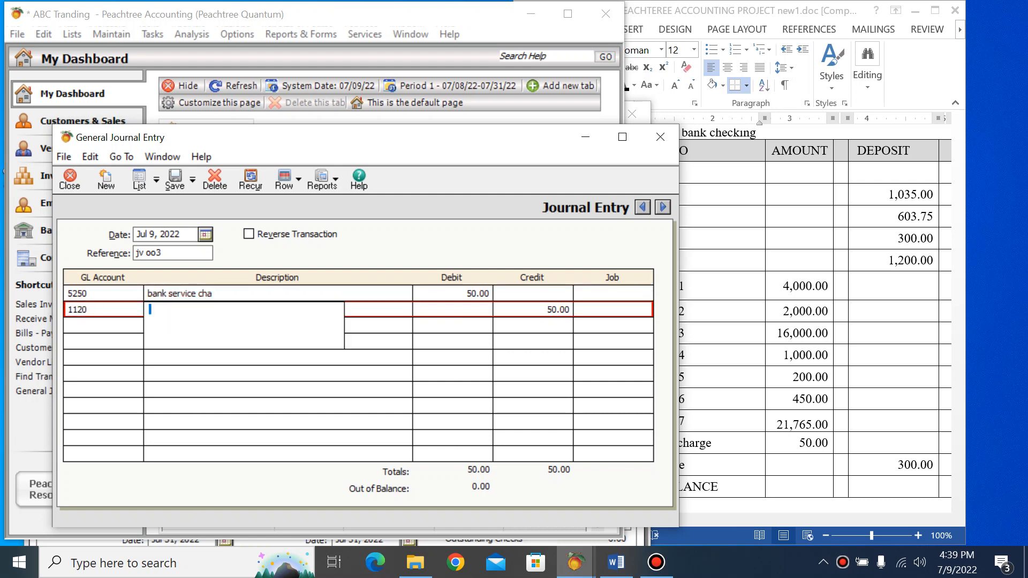
# Describe the 1120 credit line as "cash"
pyautogui.write('chas')
pyautogui.press('BackSpace')
pyautogui.press('BackSpace')
pyautogui.press('BackSpace')
pyautogui.write('ash')
# Add a third journal line that debits cash at bank account 1120 with 300
pyautogui.click(97, 325)
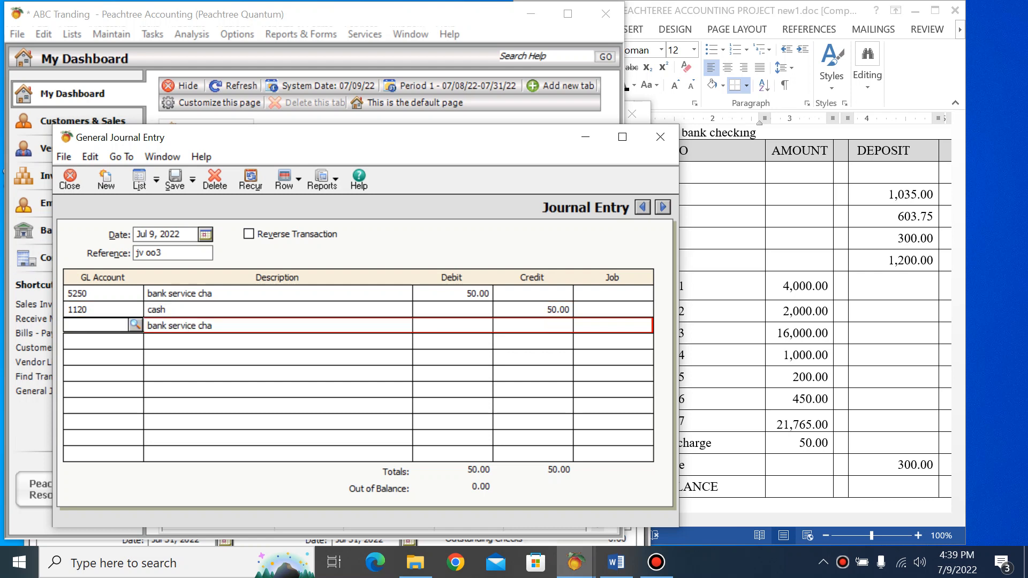
pyautogui.click(136, 325)
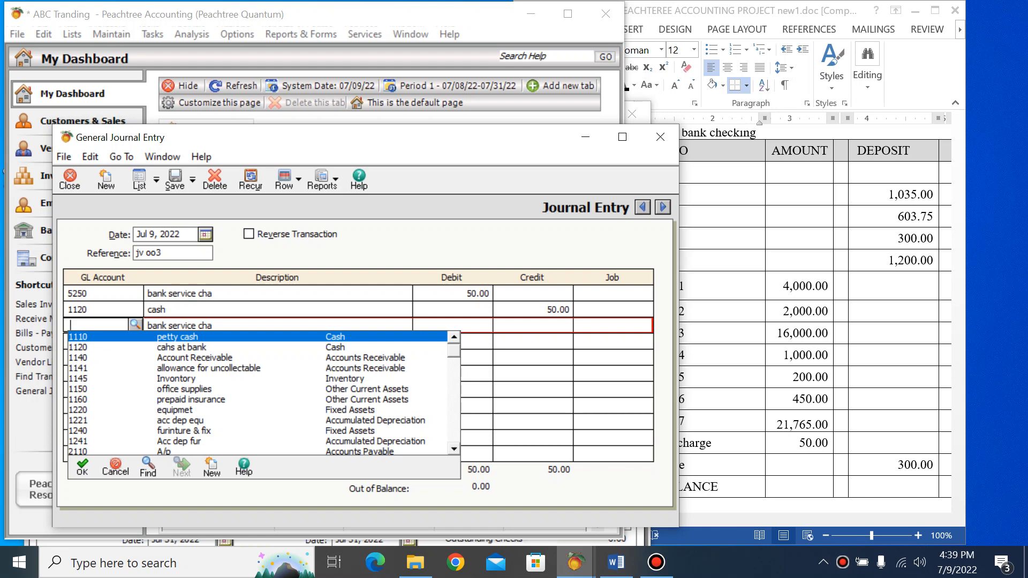
pyautogui.click(181, 347)
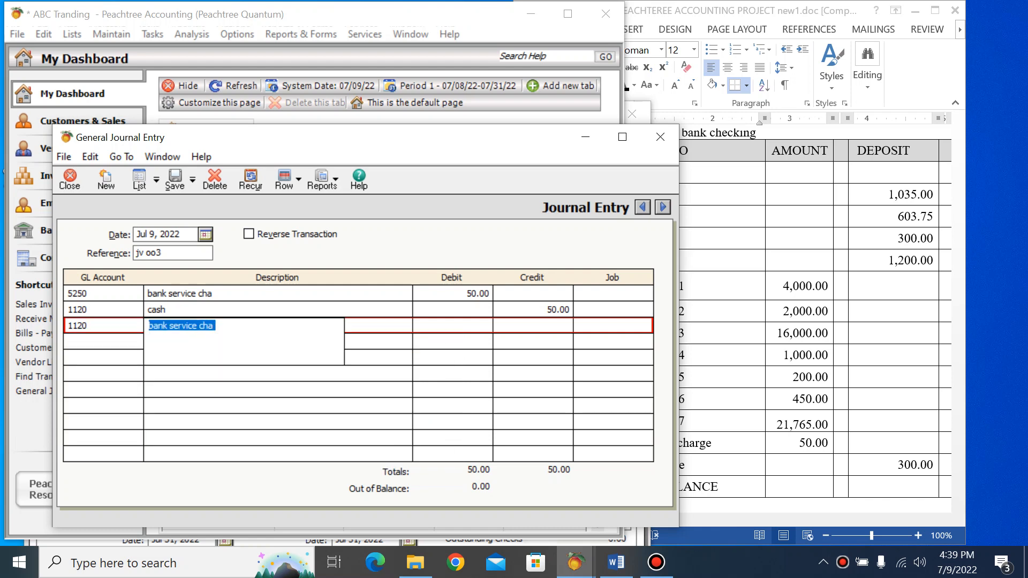
pyautogui.press('Tab')
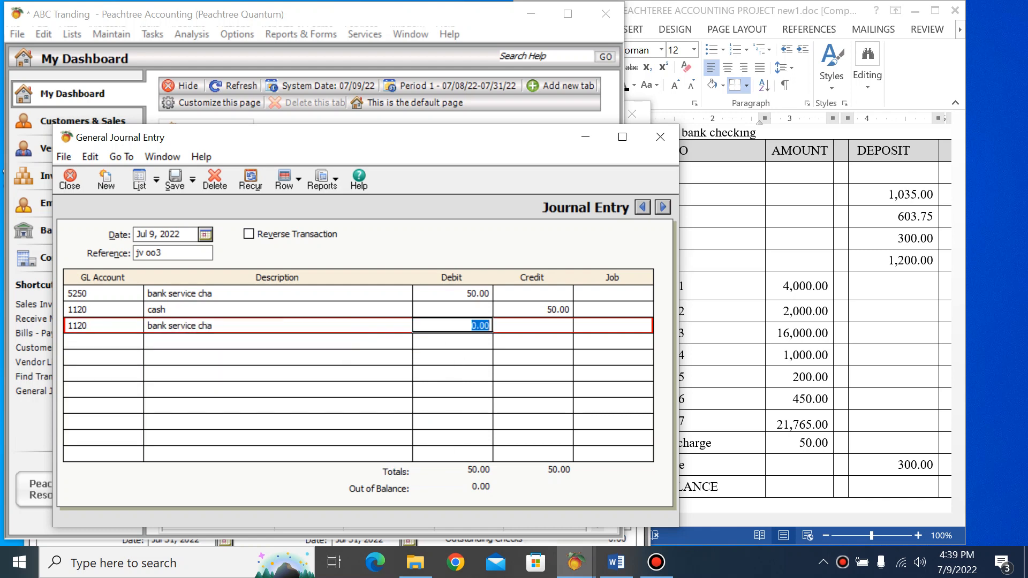
pyautogui.write('500')
pyautogui.press('BackSpace')
pyautogui.press('BackSpace')
pyautogui.press('BackSpace')
pyautogui.write('300')
pyautogui.click(533, 342)
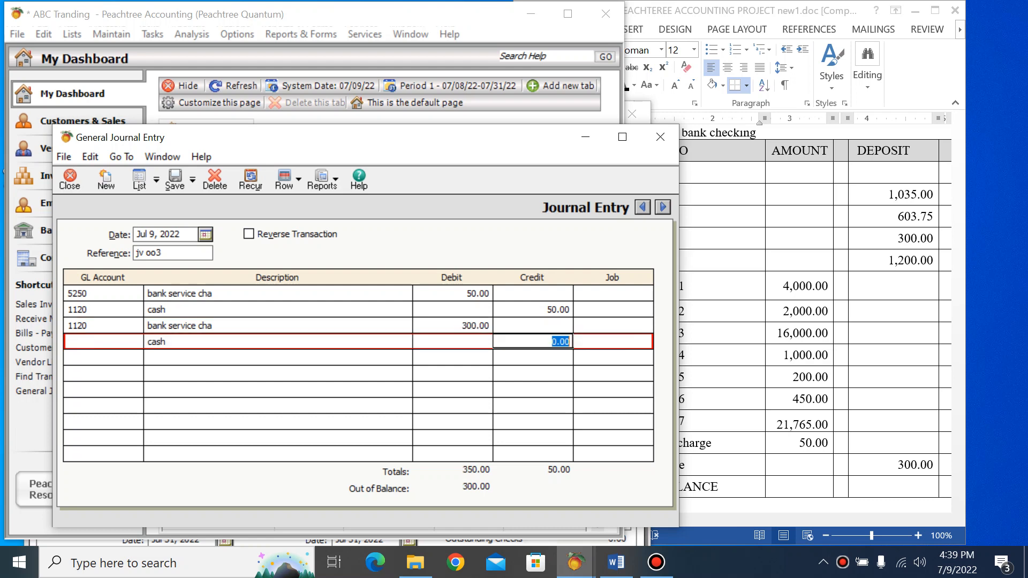
pyautogui.write('0')
pyautogui.click(452, 326)
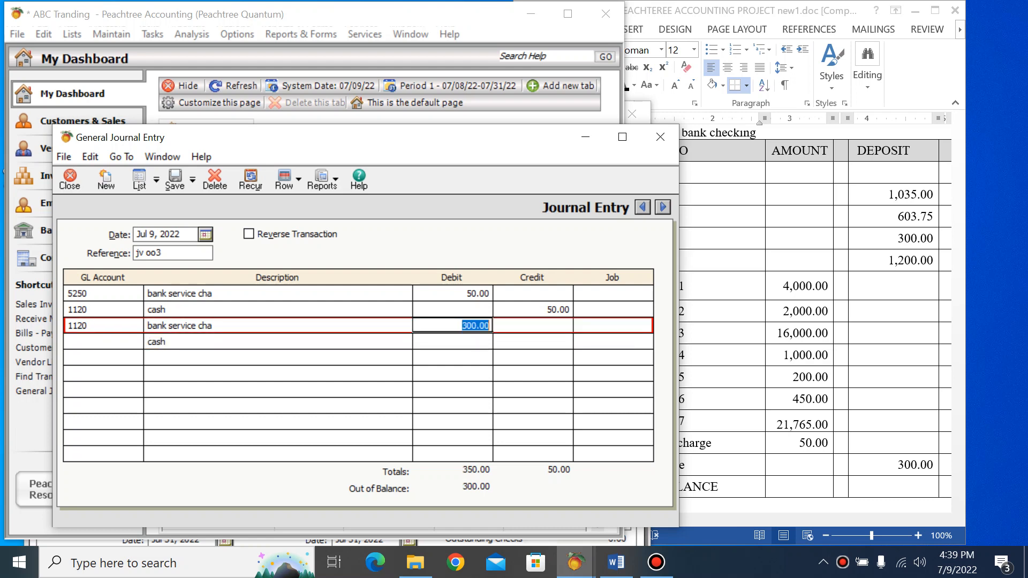
# Look for an interest income account for the fourth journal line, pick 4110, and open a new chart of accounts record
pyautogui.click(96, 341)
pyautogui.click(135, 341)
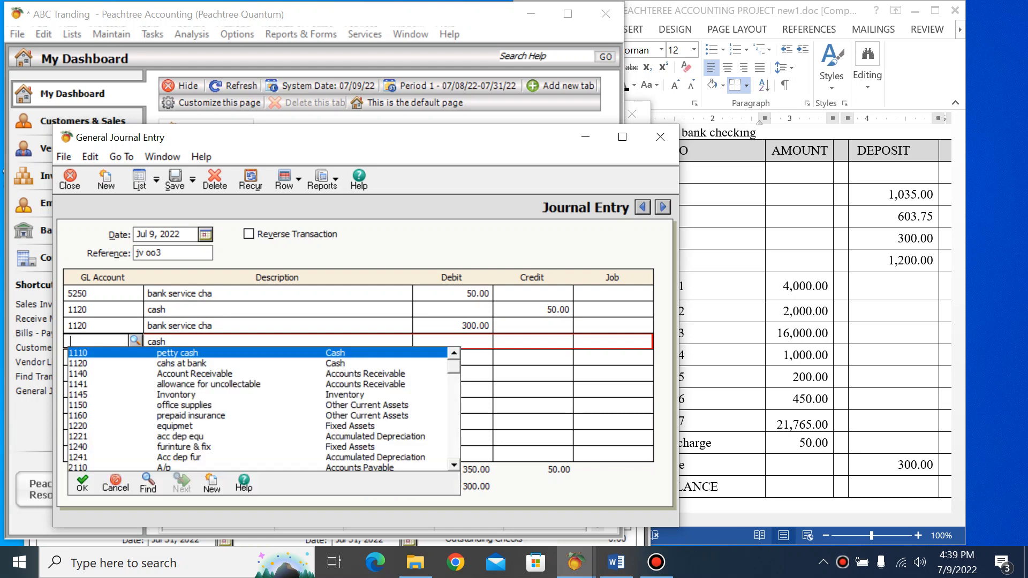
pyautogui.scroll(-2, 262, 410)
pyautogui.write('4110')
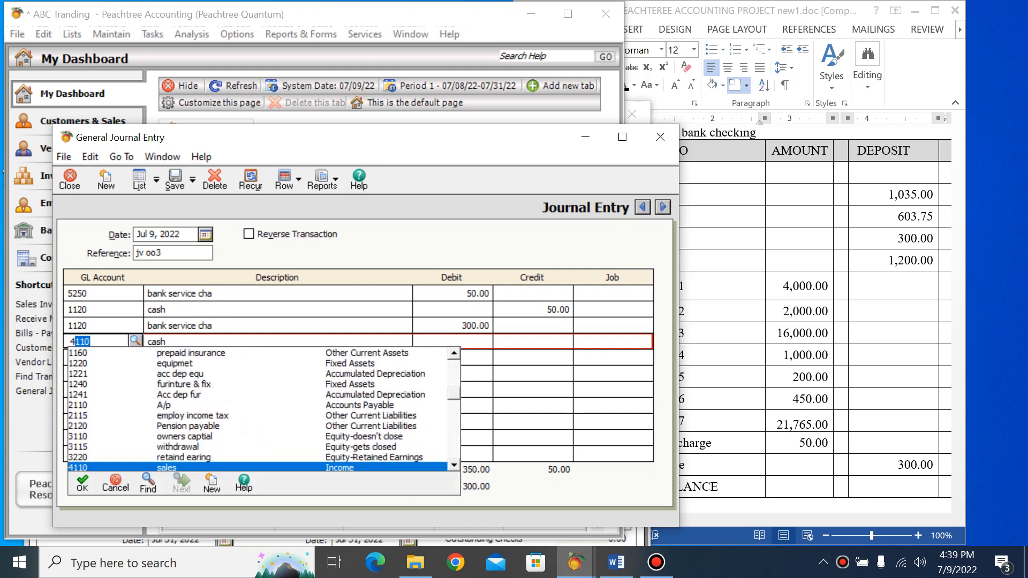
pyautogui.scroll(-4, 258, 409)
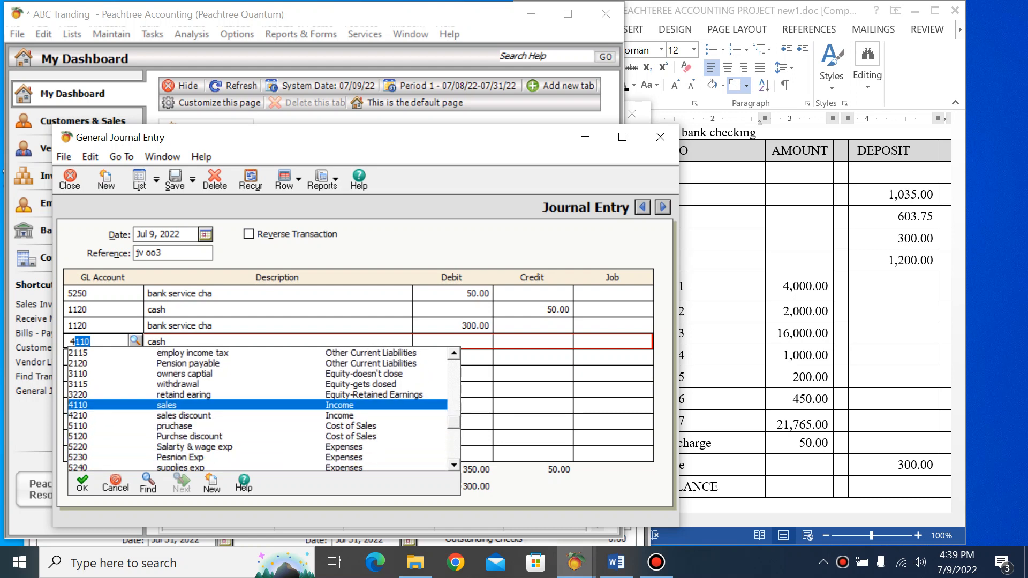
pyautogui.scroll(-1, 257, 409)
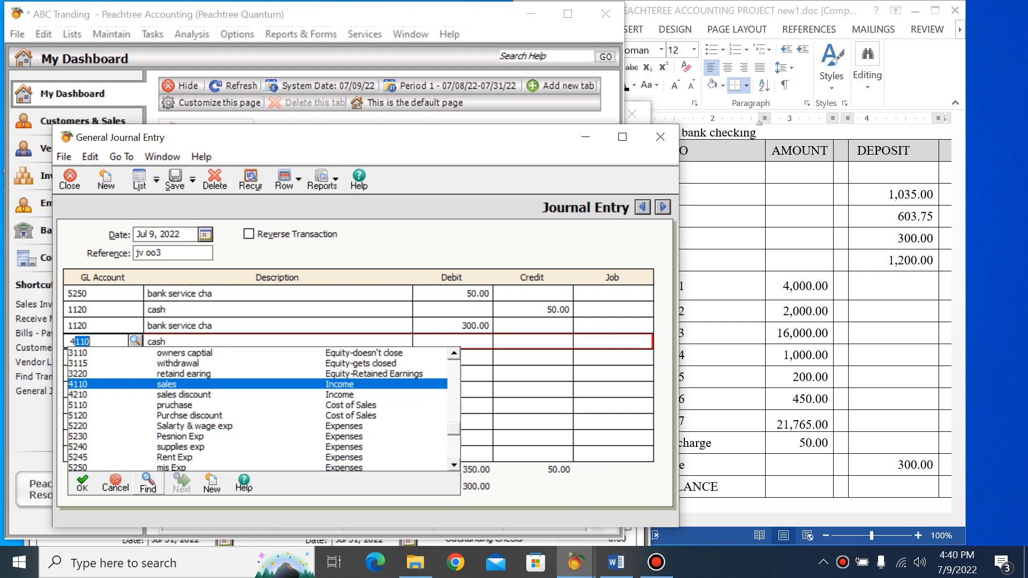
pyautogui.press('Return')
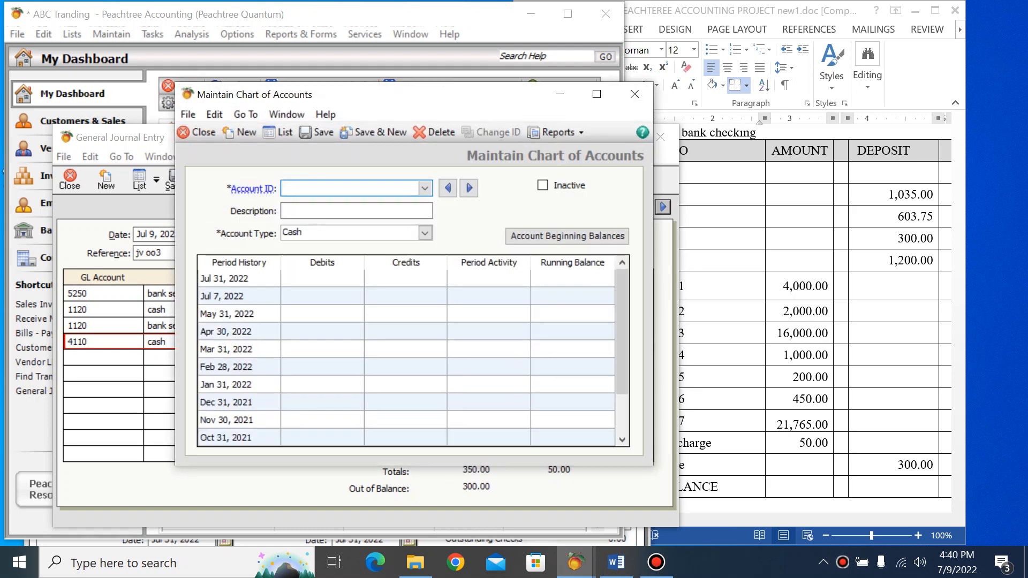
# Enter account ID 4300 with the description "interest income" in the new account record
pyautogui.write('4')
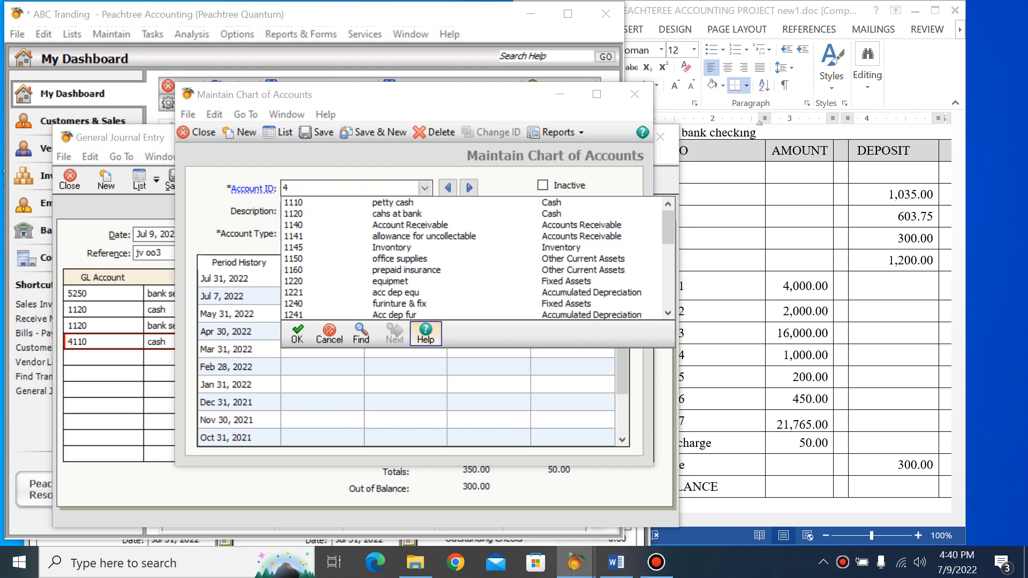
pyautogui.click(330, 335)
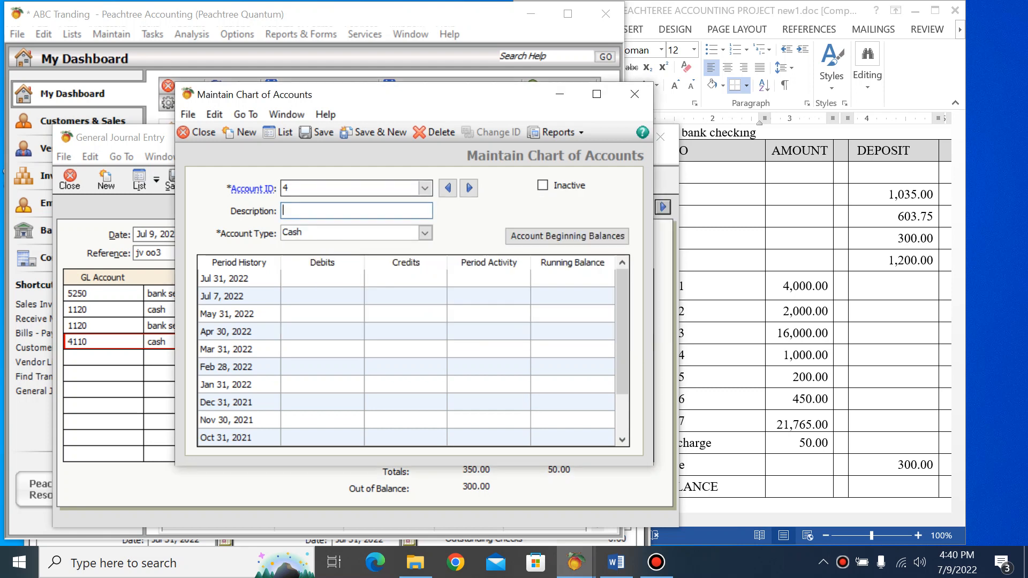
pyautogui.write('3')
pyautogui.press('Return')
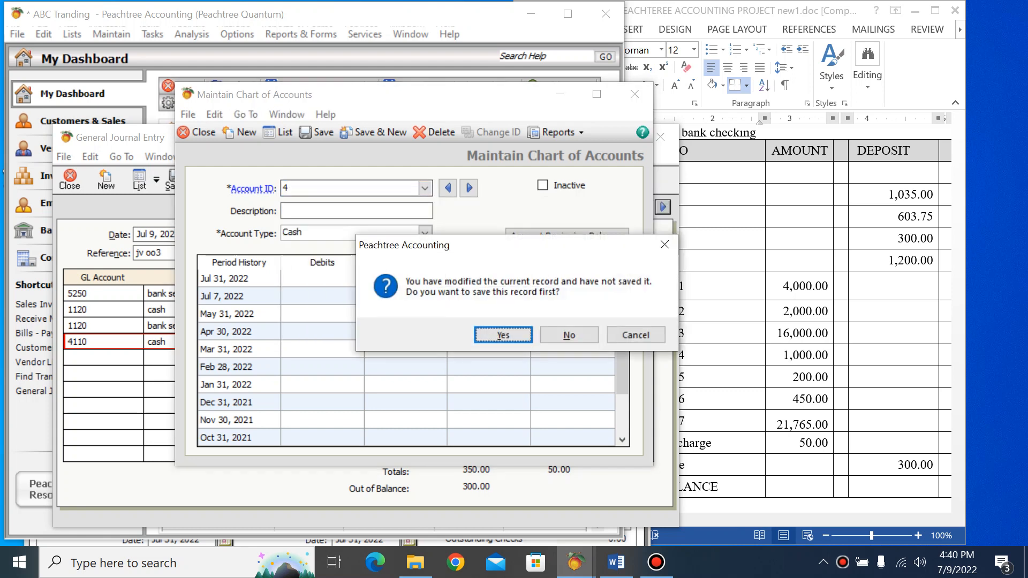
pyautogui.click(570, 336)
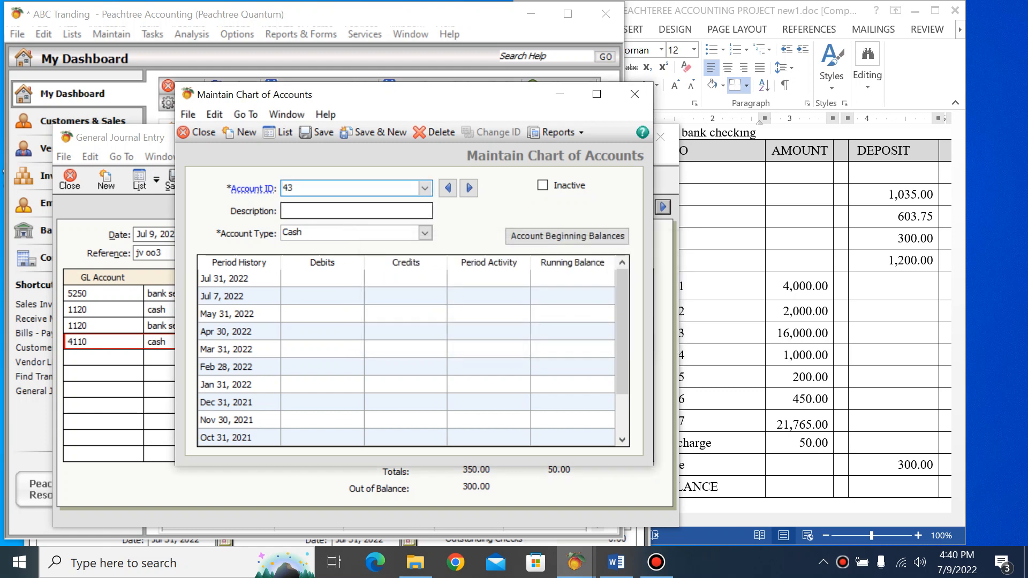
pyautogui.click(296, 188)
pyautogui.write('00')
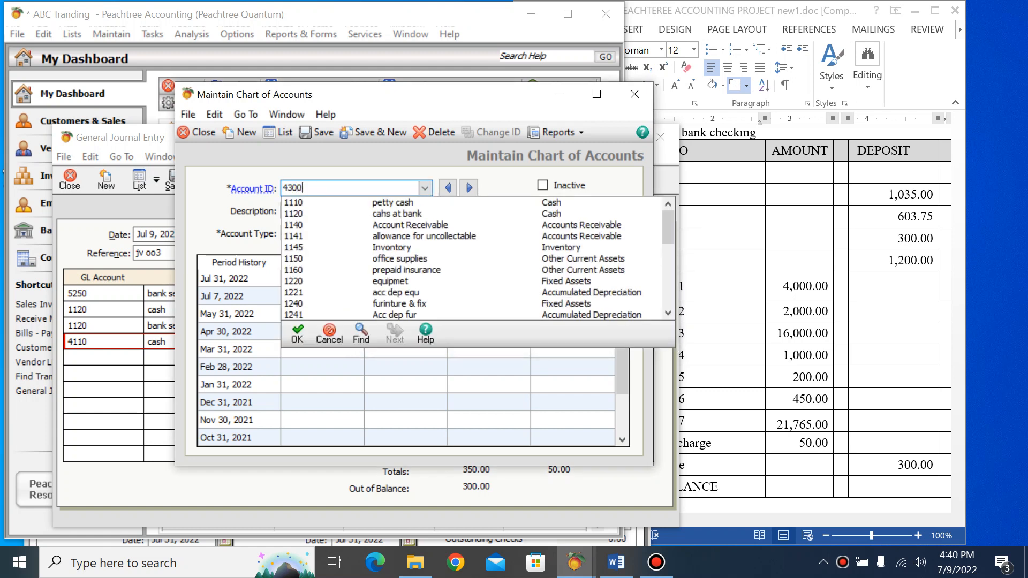
pyautogui.press('Tab')
pyautogui.write('inte')
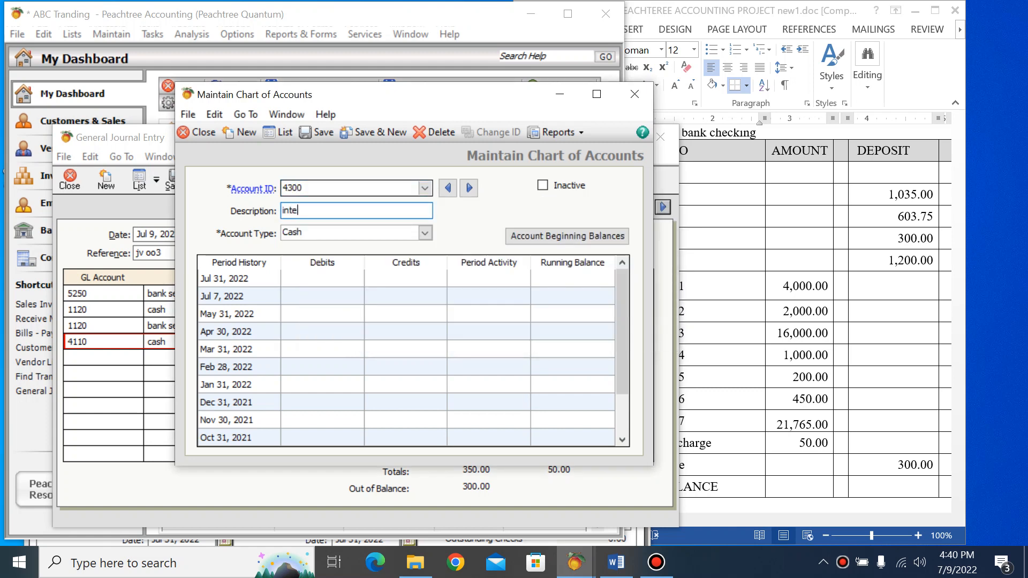
pyautogui.write('rest incom')
pyautogui.write('e')
pyautogui.press('Tab')
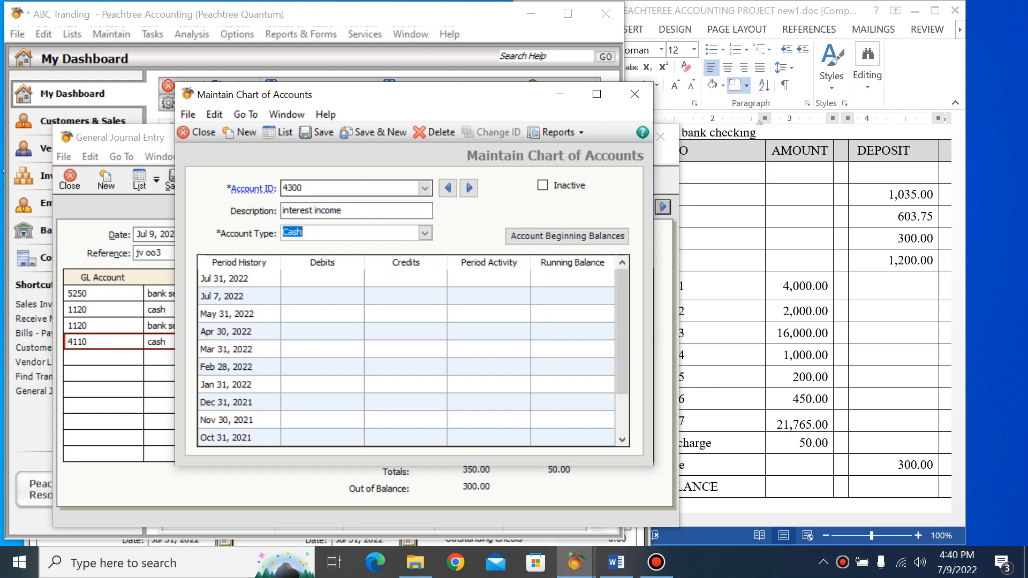
# Set the interest income account's type to Inventory, save the account, and close its record
pyautogui.write('i')
pyautogui.press('Up')
pyautogui.press('Up')
pyautogui.press('Down')
pyautogui.press('Down')
pyautogui.press('Down')
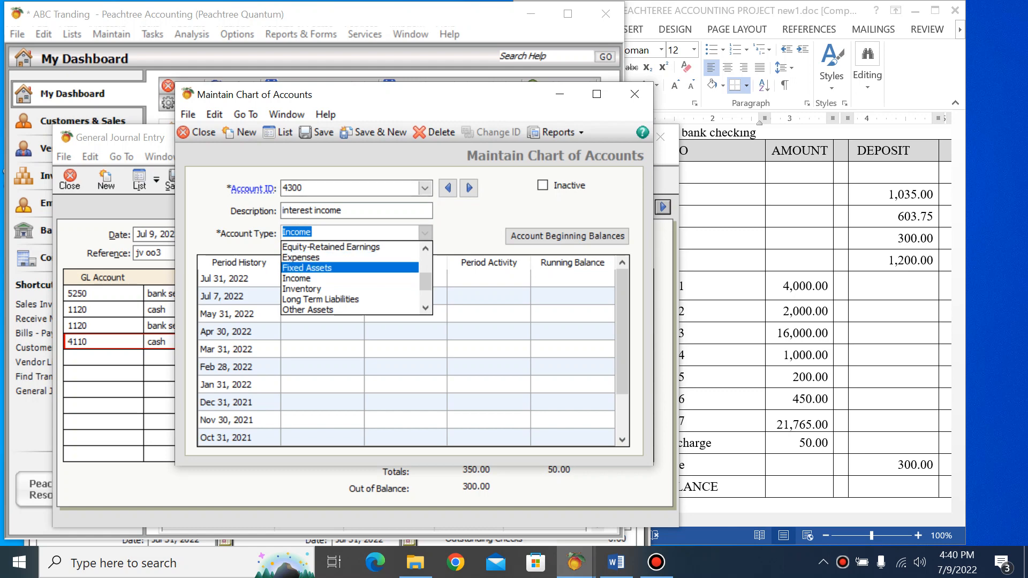
pyautogui.press('Return')
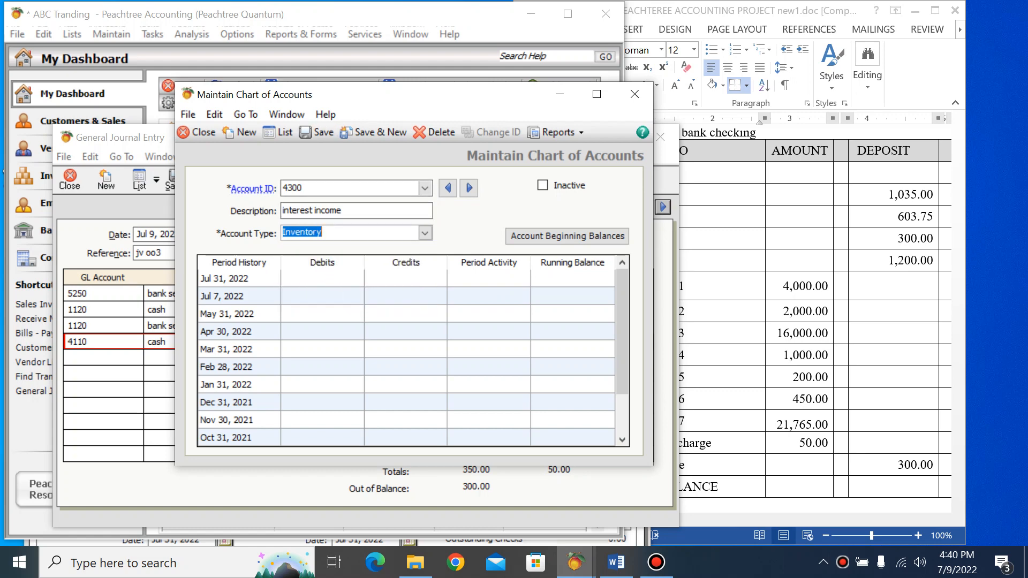
pyautogui.click(317, 131)
pyautogui.click(635, 94)
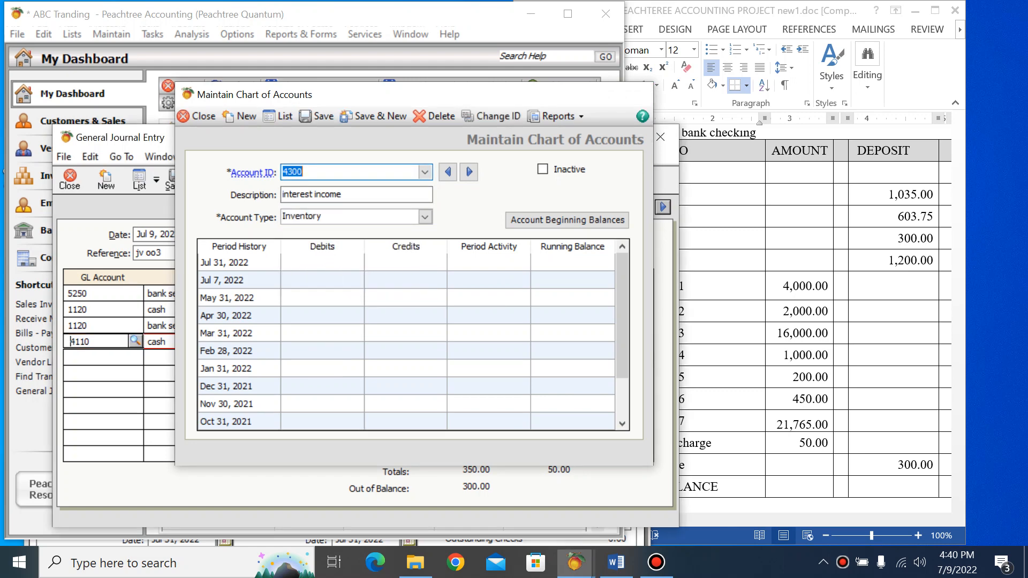
# Change the fourth journal line's account to 5110
pyautogui.click(136, 341)
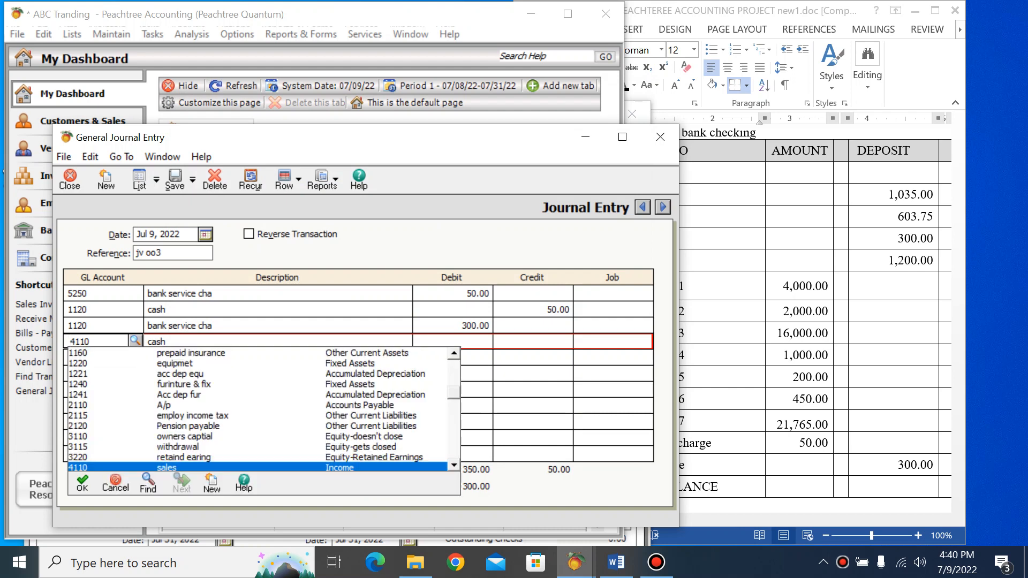
pyautogui.click(454, 466)
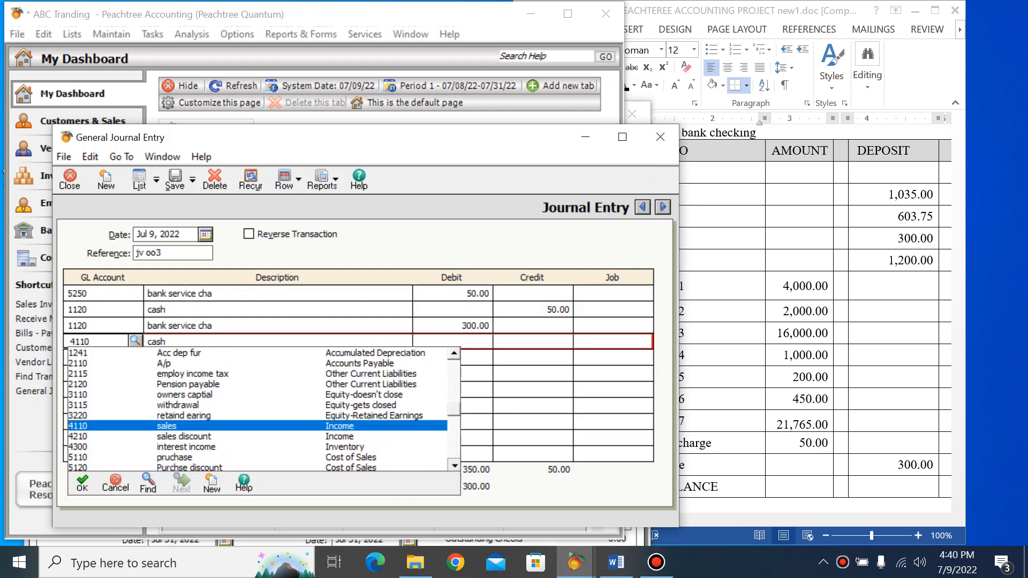
pyautogui.doubleClick(177, 458)
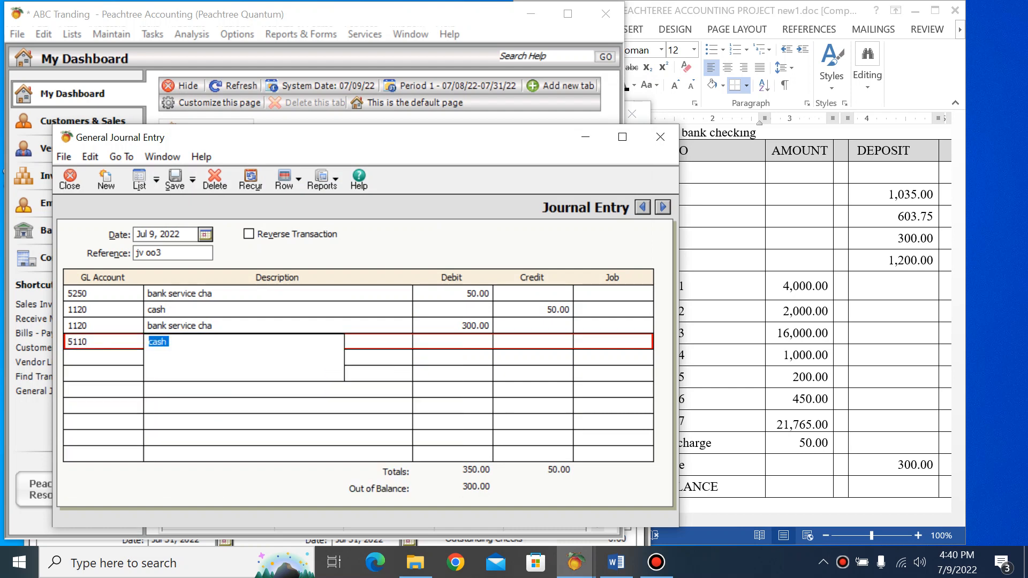
# Change the fourth journal line's account to 4300 interest income and enter a credit of 300.00
pyautogui.click(96, 341)
pyautogui.click(136, 341)
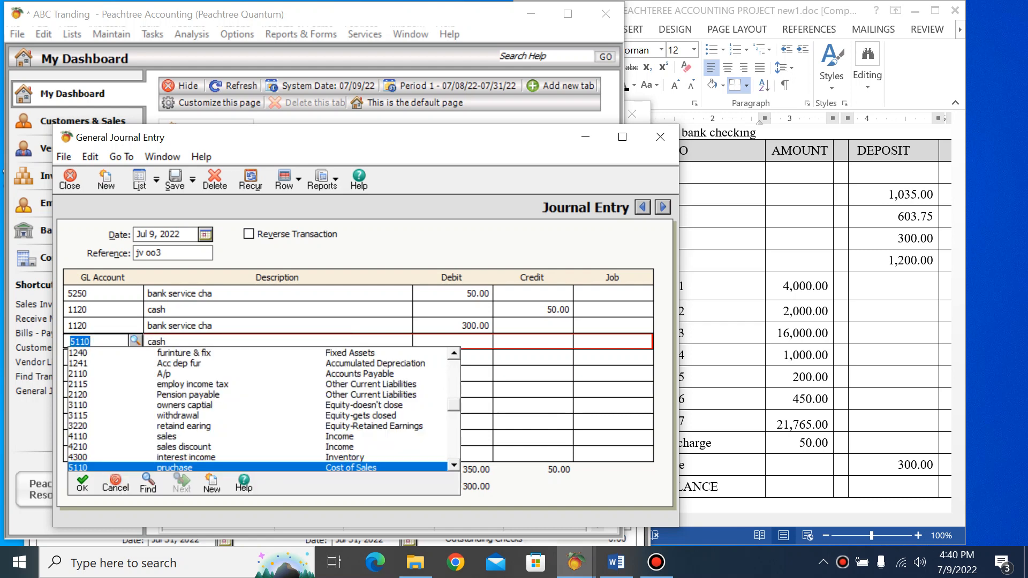
pyautogui.doubleClick(185, 457)
pyautogui.click(533, 341)
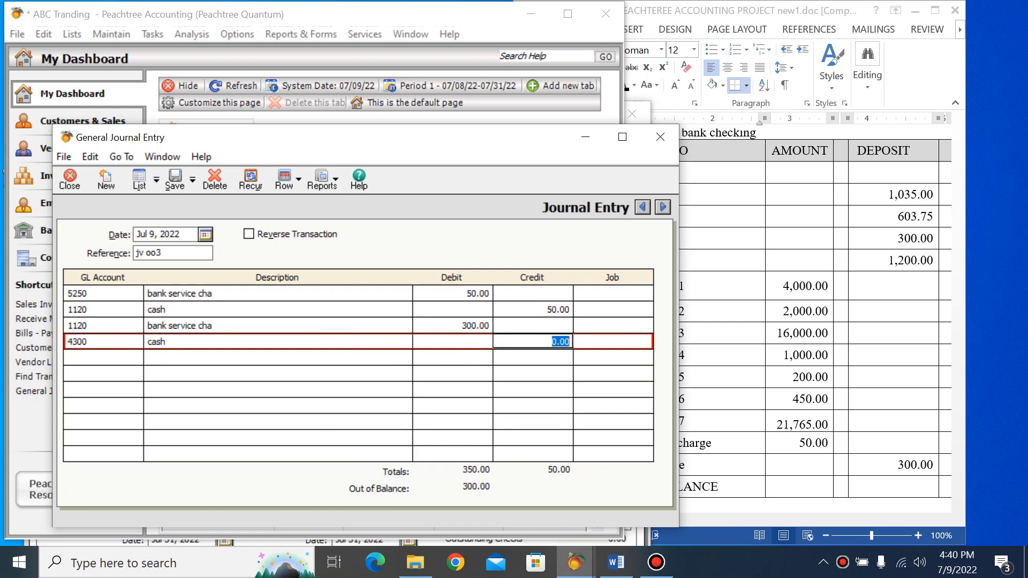
pyautogui.write('300')
pyautogui.press('Tab')
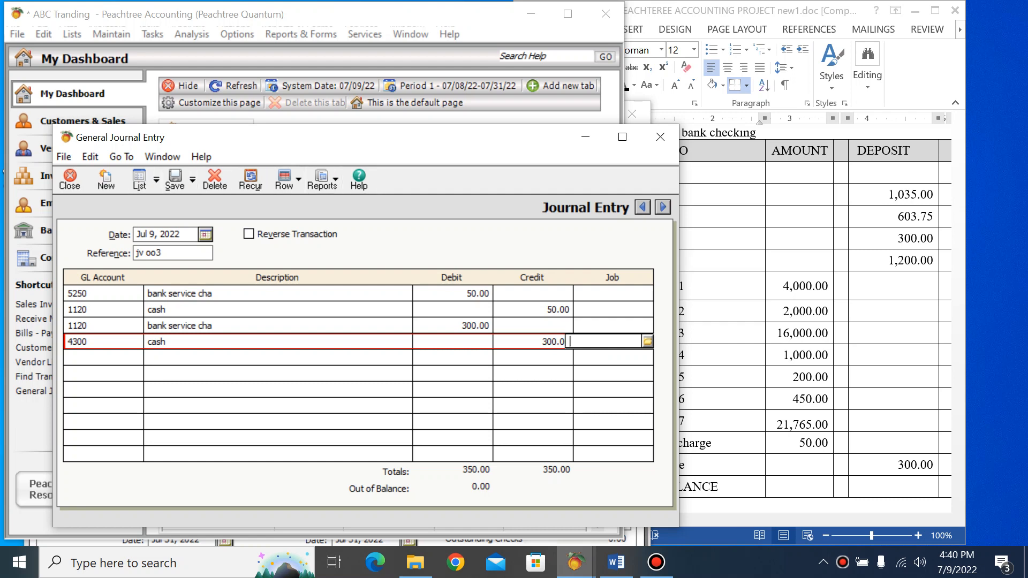
# Correct the journal entry's reference to jv 003
pyautogui.click(149, 253)
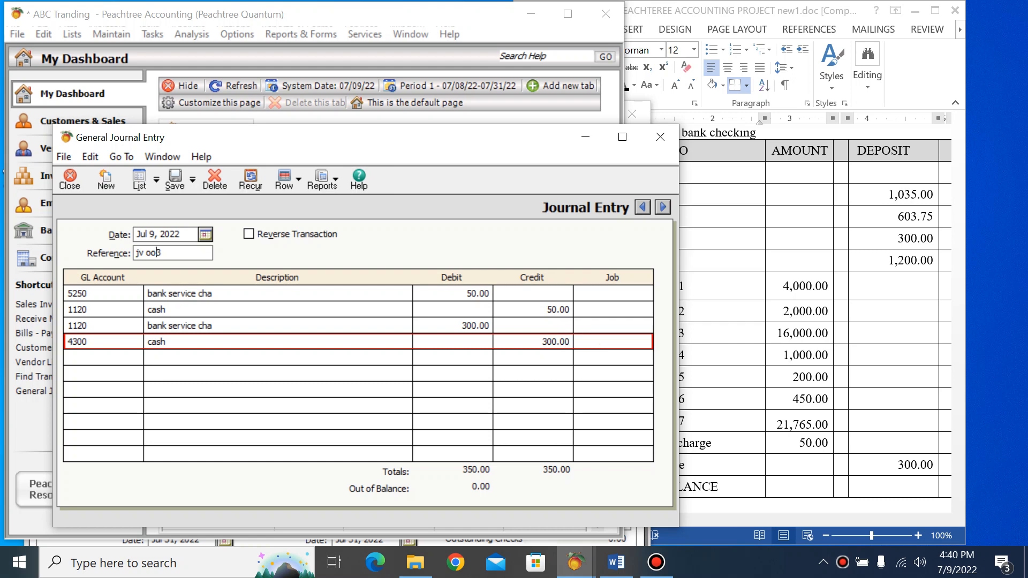
pyautogui.press('Delete')
pyautogui.press('Delete')
pyautogui.write('00')
# Close the general journal entry without saving it and return to the account reconciliation
pyautogui.moveTo(257, 138); pyautogui.dragTo(283, 139)
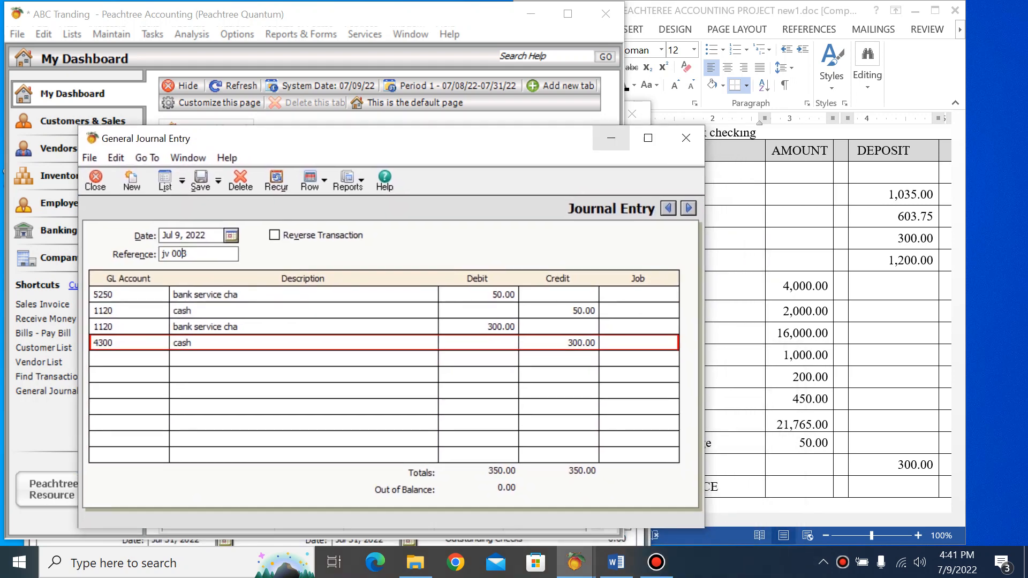
pyautogui.moveTo(563, 139); pyautogui.dragTo(579, 176)
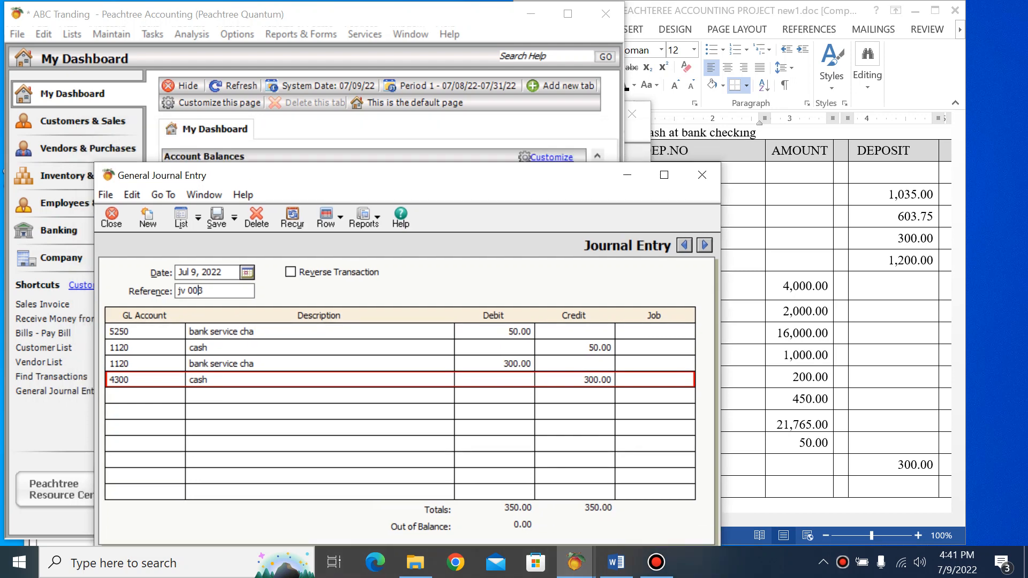
pyautogui.click(637, 132)
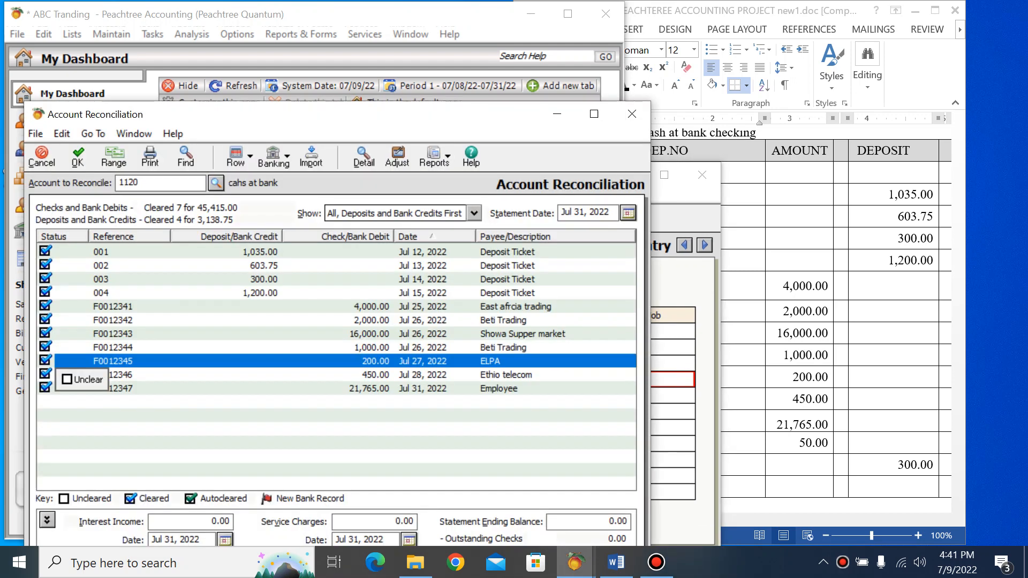
pyautogui.moveTo(418, 114); pyautogui.dragTo(418, 96)
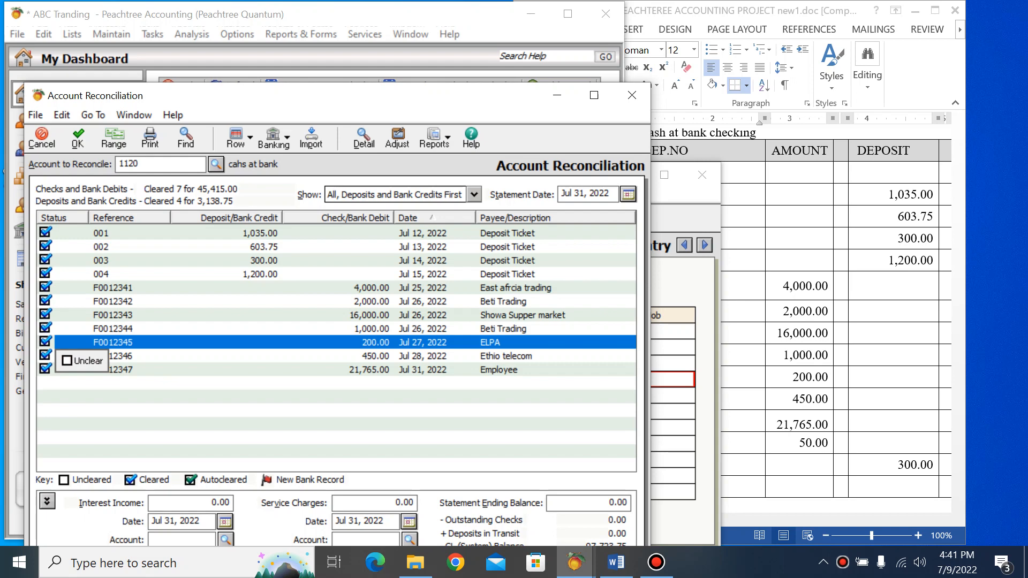
pyautogui.click(684, 206)
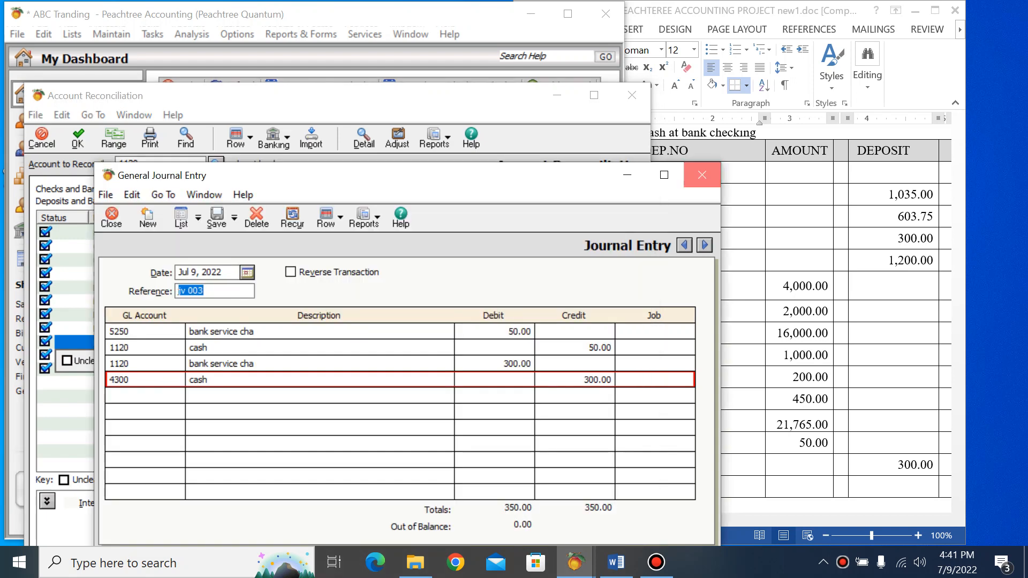
pyautogui.click(702, 175)
pyautogui.click(533, 334)
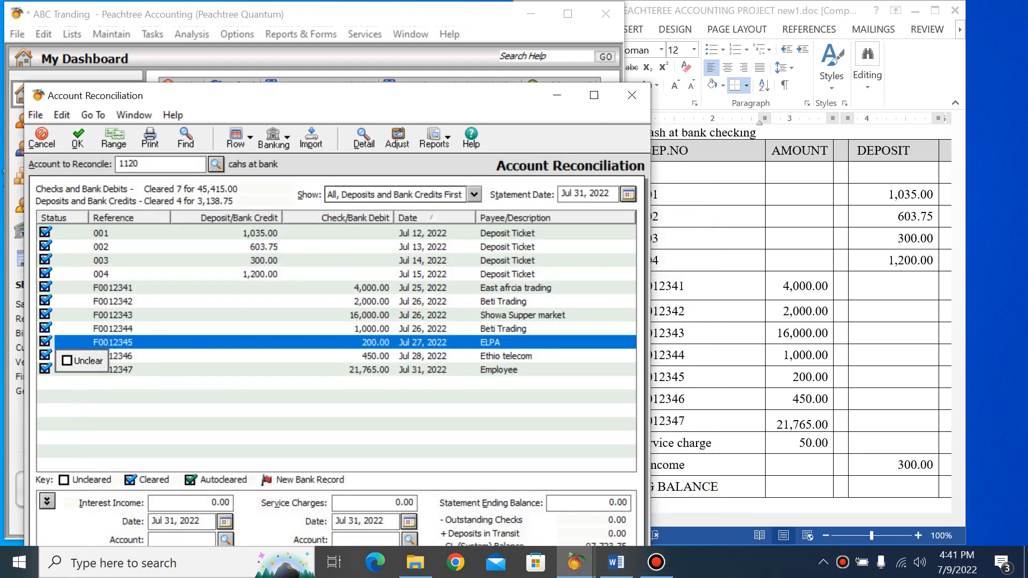
# Enter interest income of 300.00 and service charges of 50.00 in the reconciliation, assigning the interest to account 4300
pyautogui.moveTo(353, 95); pyautogui.dragTo(354, 56)
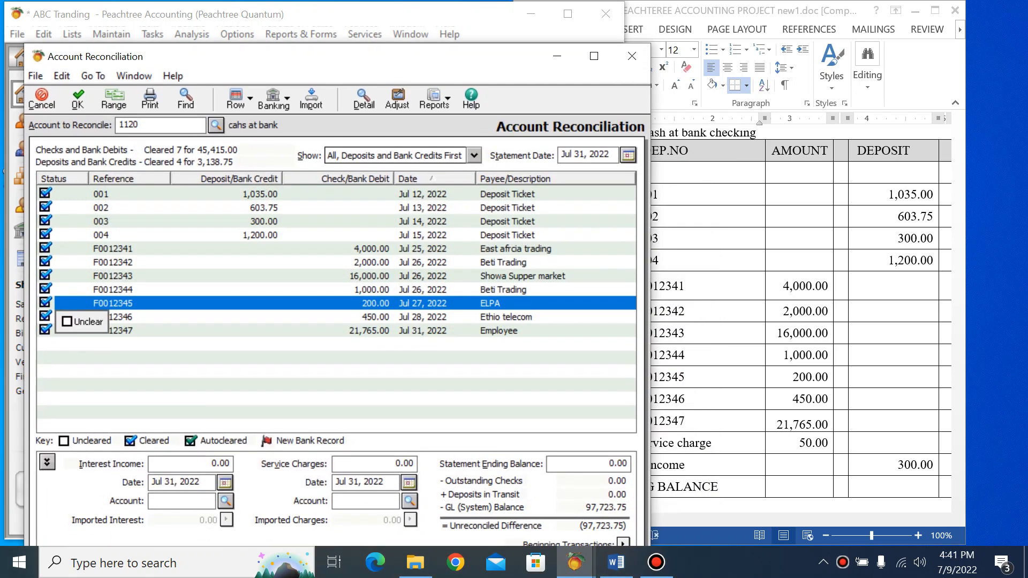
pyautogui.click(229, 463)
pyautogui.write('300')
pyautogui.press('Tab')
pyautogui.write('50')
pyautogui.click(226, 500)
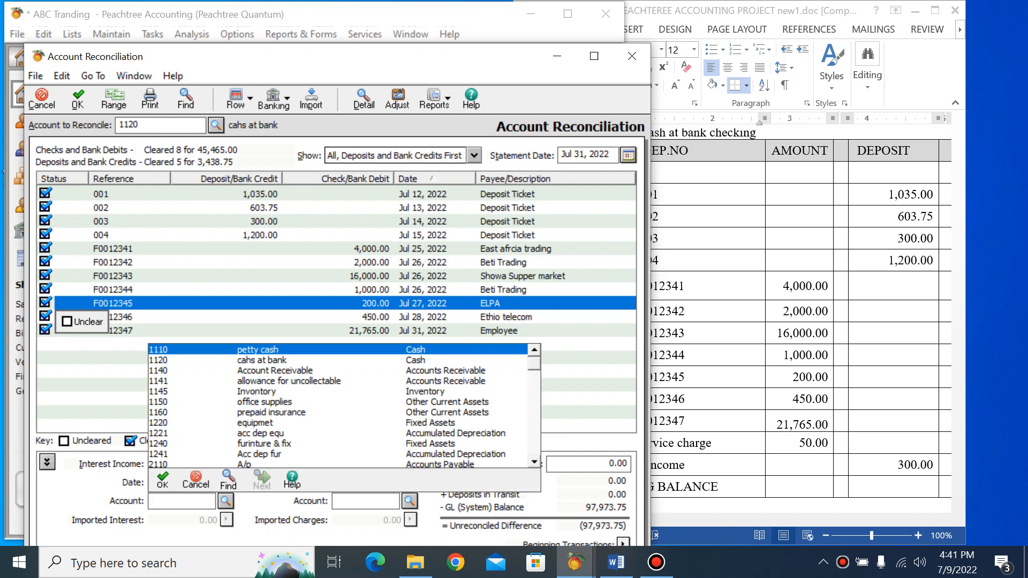
pyautogui.write('4300')
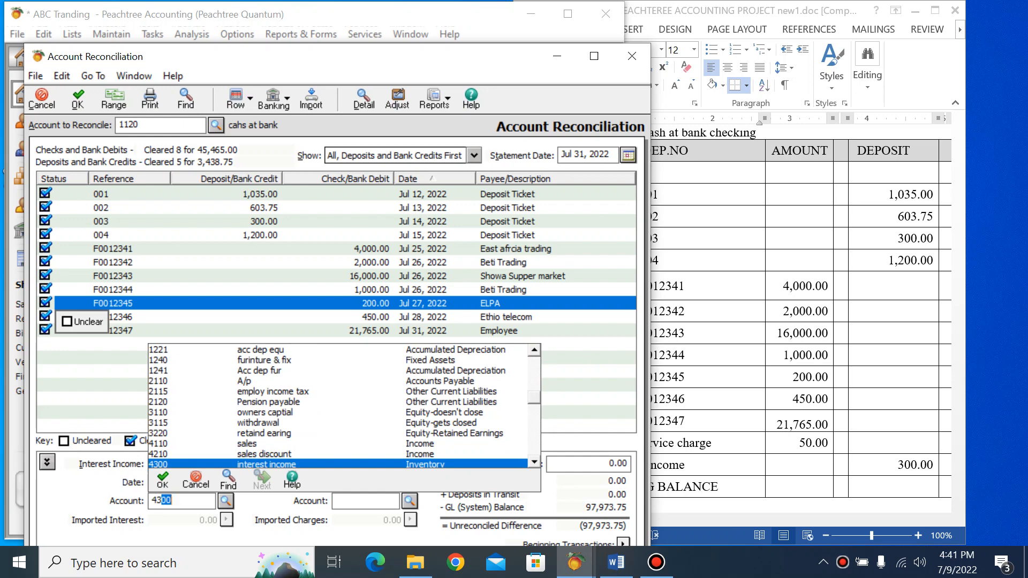
pyautogui.press('Tab')
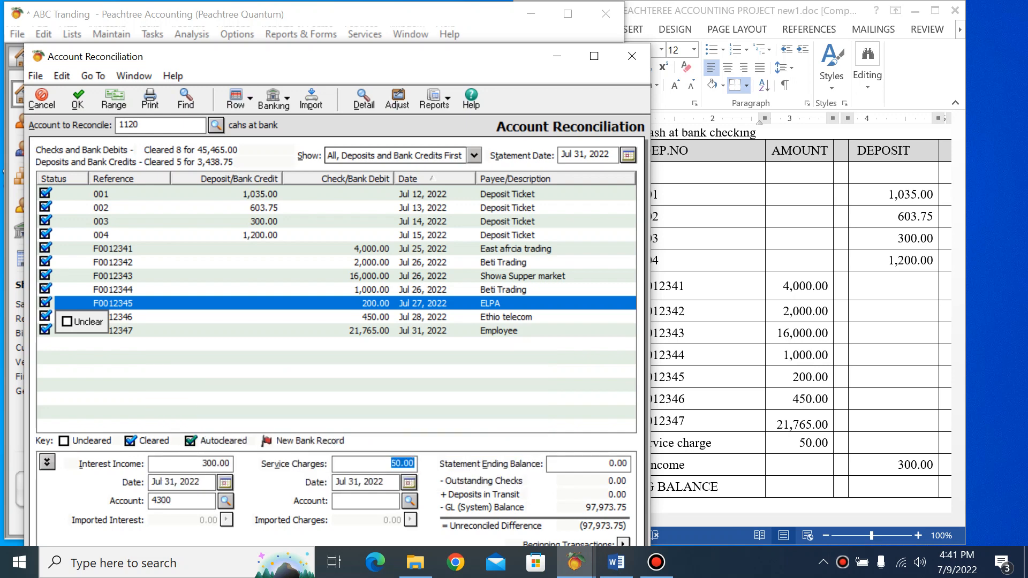
# Set the service charges account to 5250 in the reconciliation
pyautogui.click(410, 501)
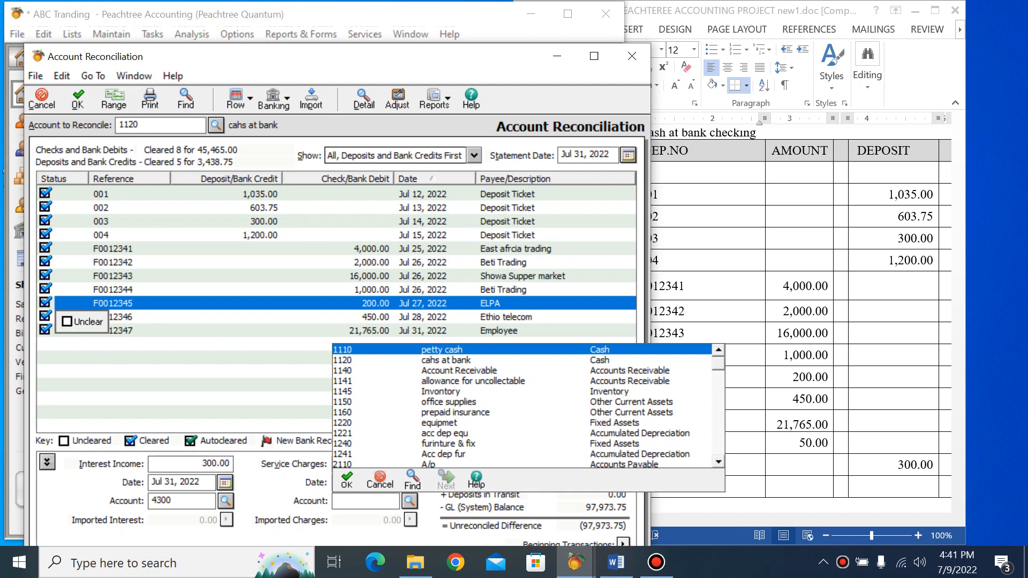
pyautogui.write('5')
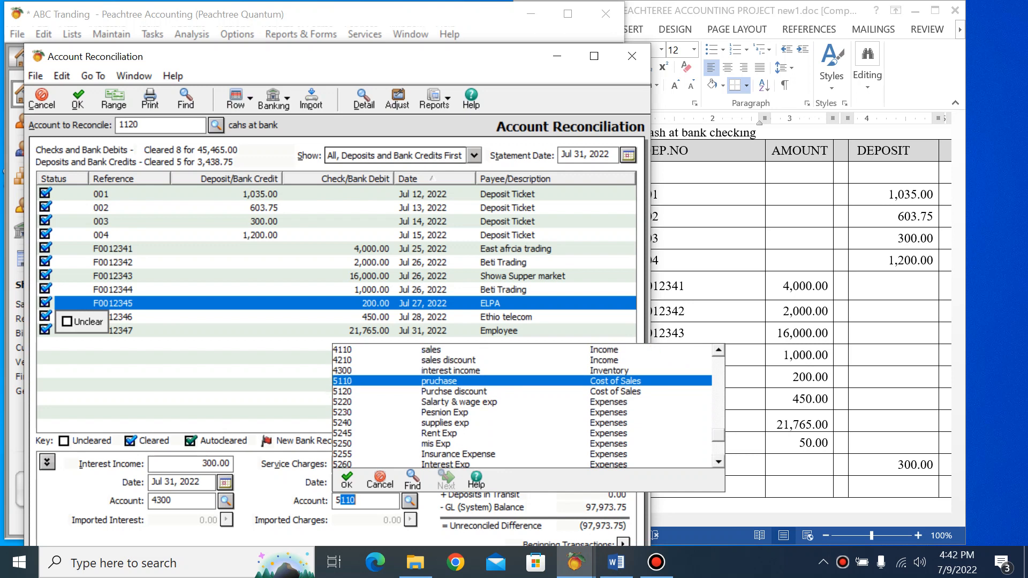
pyautogui.write('250')
pyautogui.press('Tab')
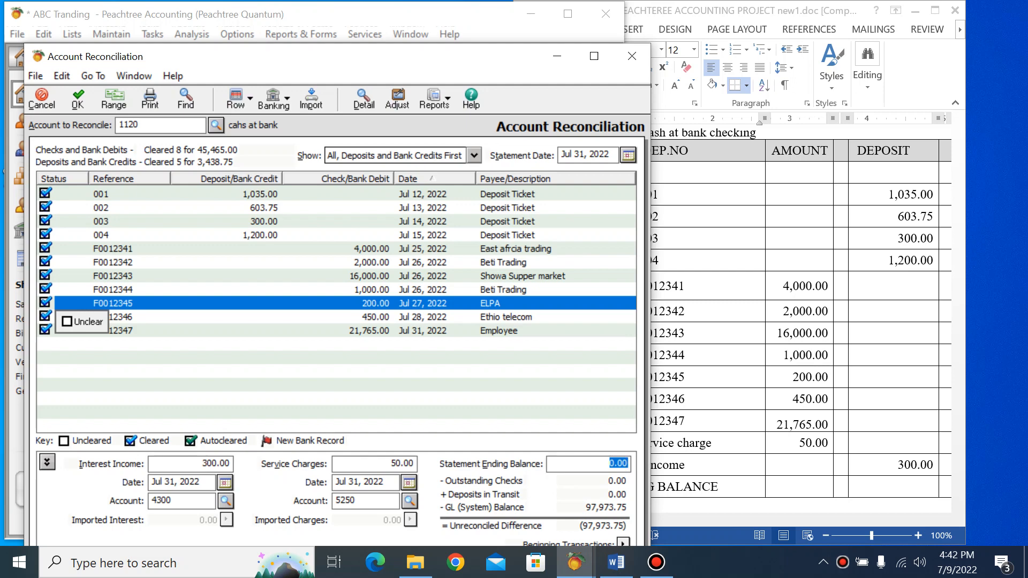
# Look up the ending balance in the Word bank statement and enter 97,973.75 as the statement ending balance in Peachtree
pyautogui.click(690, 443)
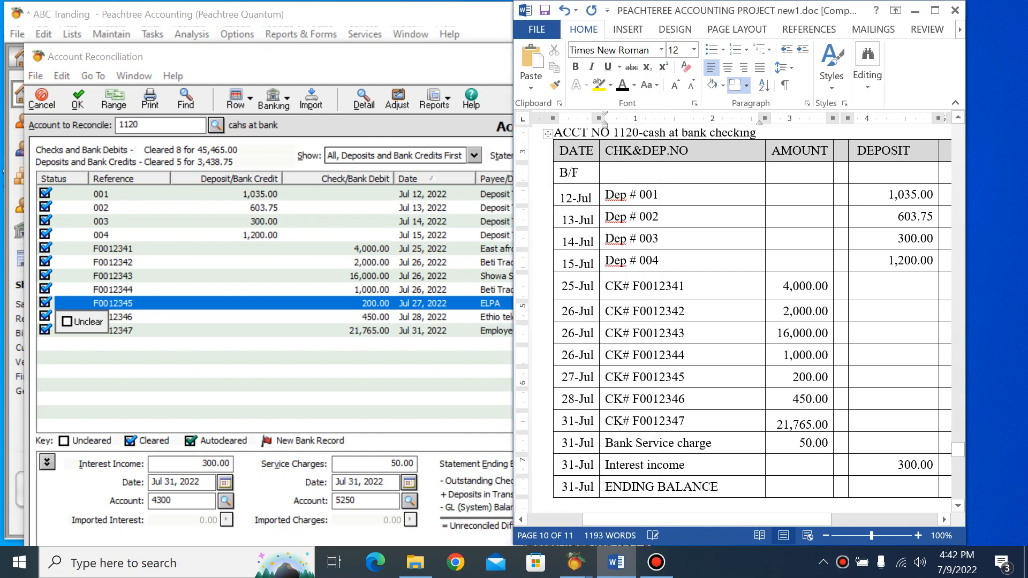
pyautogui.moveTo(707, 521); pyautogui.dragTo(803, 520)
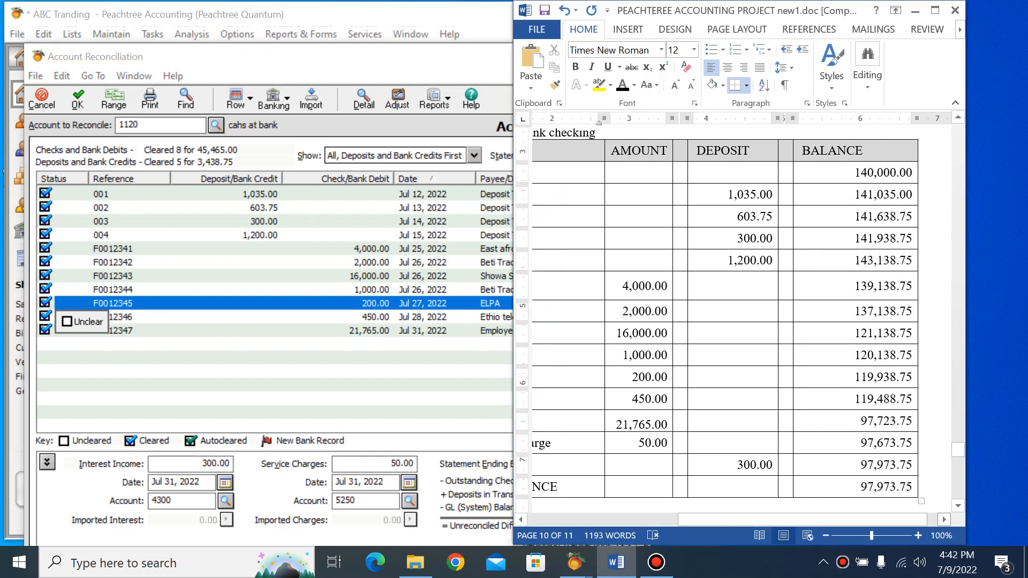
pyautogui.moveTo(861, 487); pyautogui.dragTo(913, 487)
pyautogui.hotkey('ctrl', 'c')
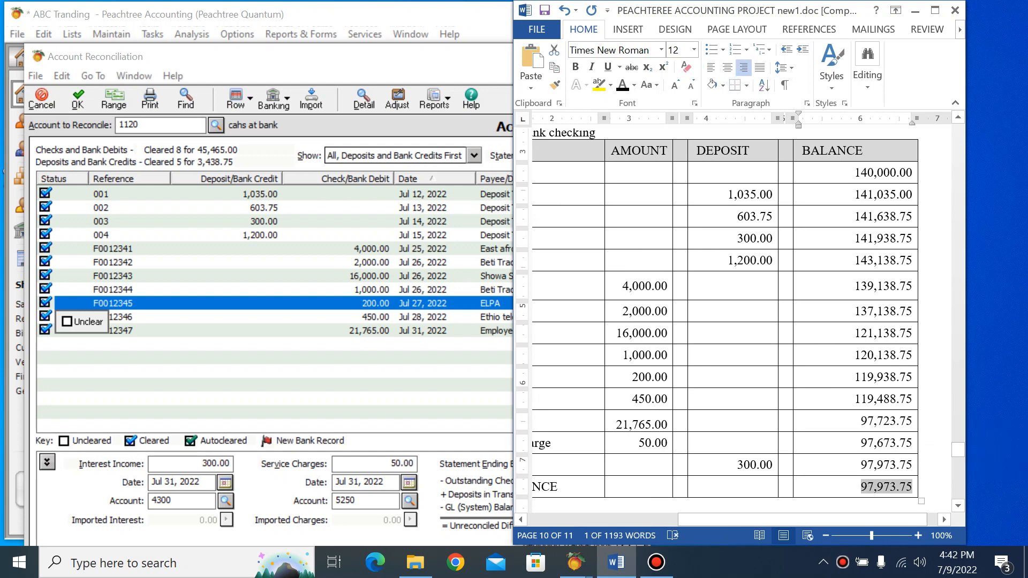
pyautogui.hotkey('alt', 'Tab')
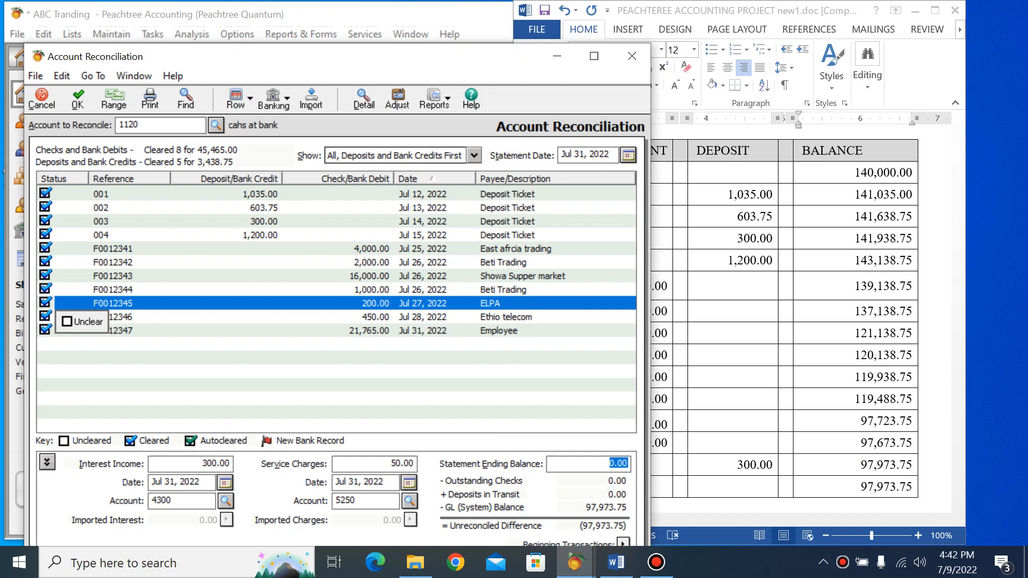
pyautogui.hotkey('ctrl', 'v')
pyautogui.moveTo(587, 463); pyautogui.dragTo(627, 463)
pyautogui.press('Tab')
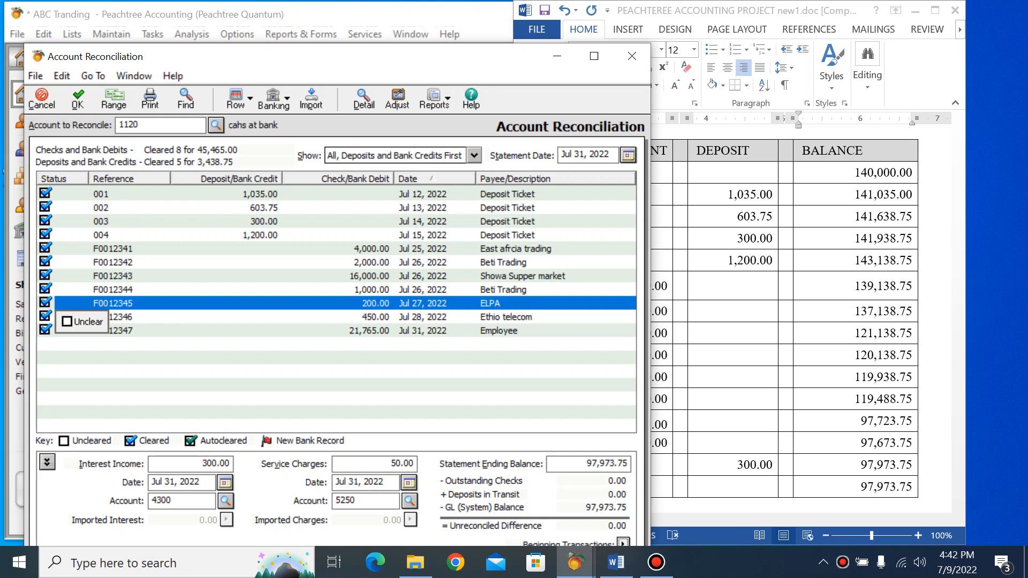
# Unclear the 16,000.00 check and mark it cleared again, and do the same with the 603.75 deposit
pyautogui.moveTo(472, 56); pyautogui.dragTo(495, 18)
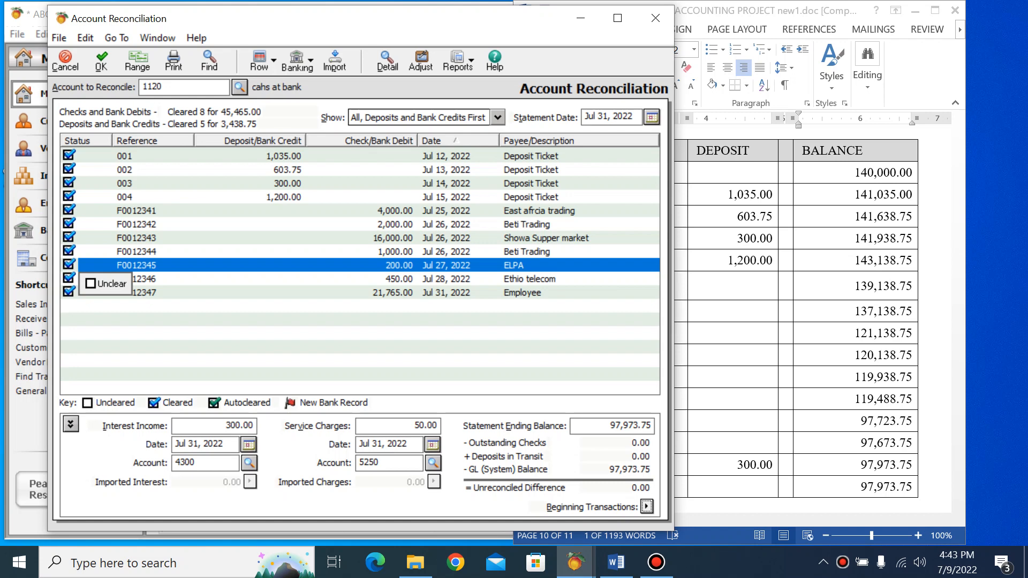
pyautogui.click(68, 237)
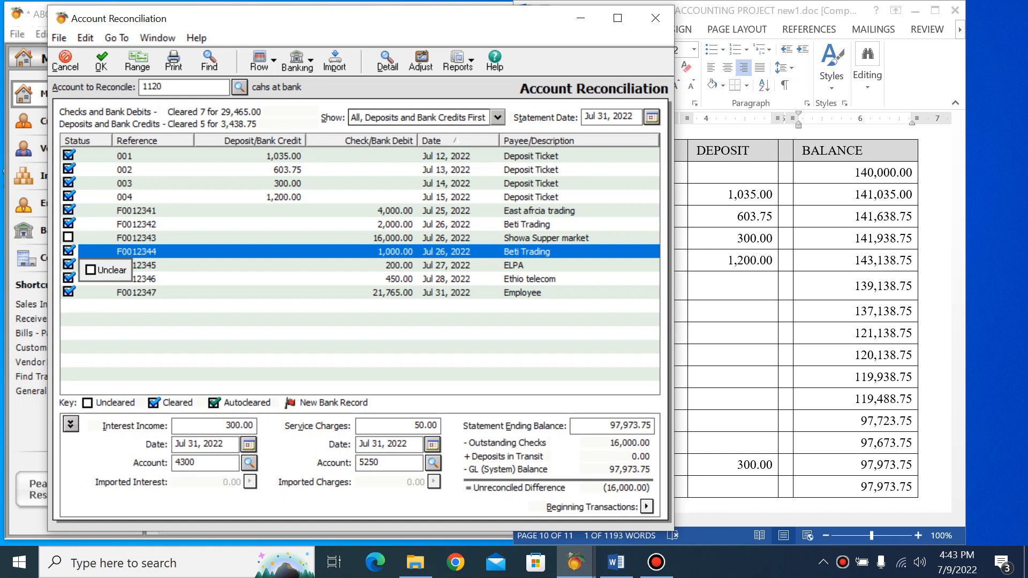
pyautogui.click(68, 238)
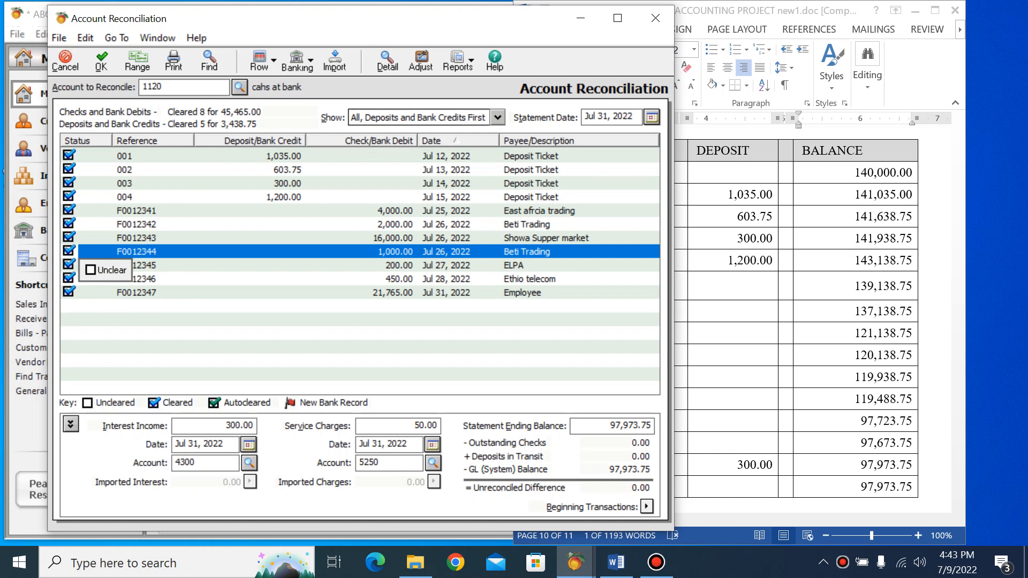
pyautogui.click(69, 169)
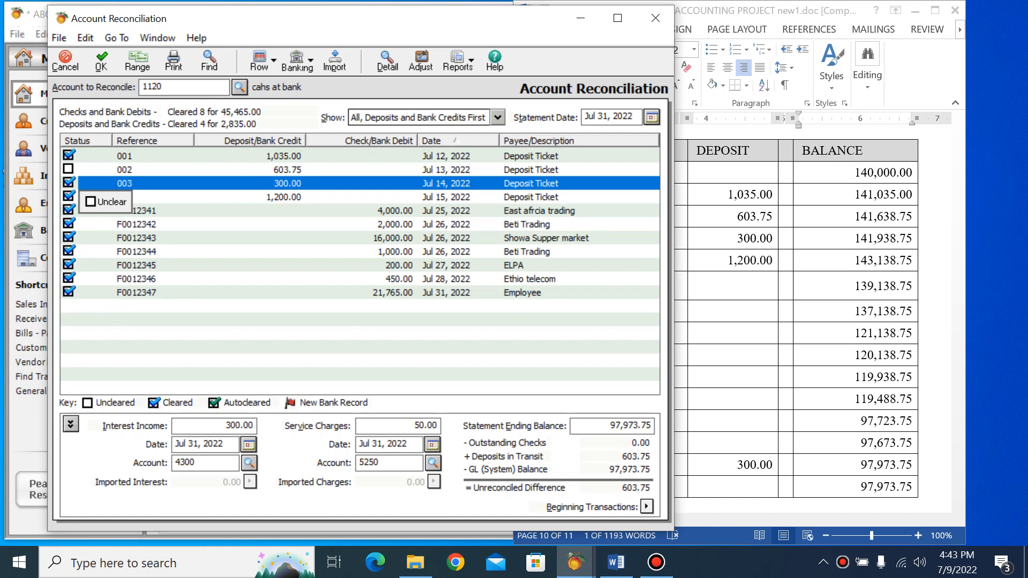
pyautogui.click(68, 169)
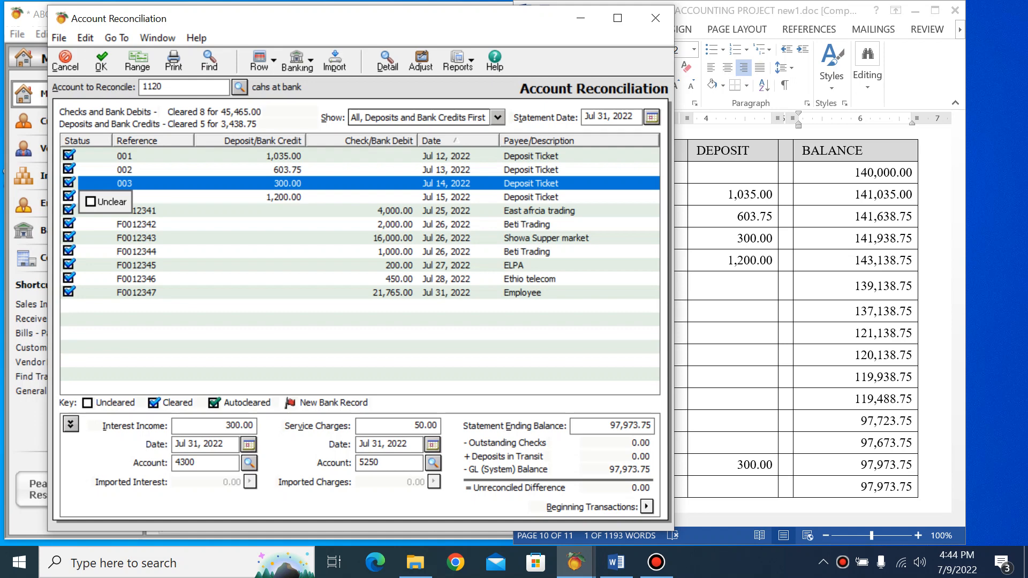
# Confirm the account 1120 reconciliation and return to the main Peachtree window
pyautogui.click(102, 61)
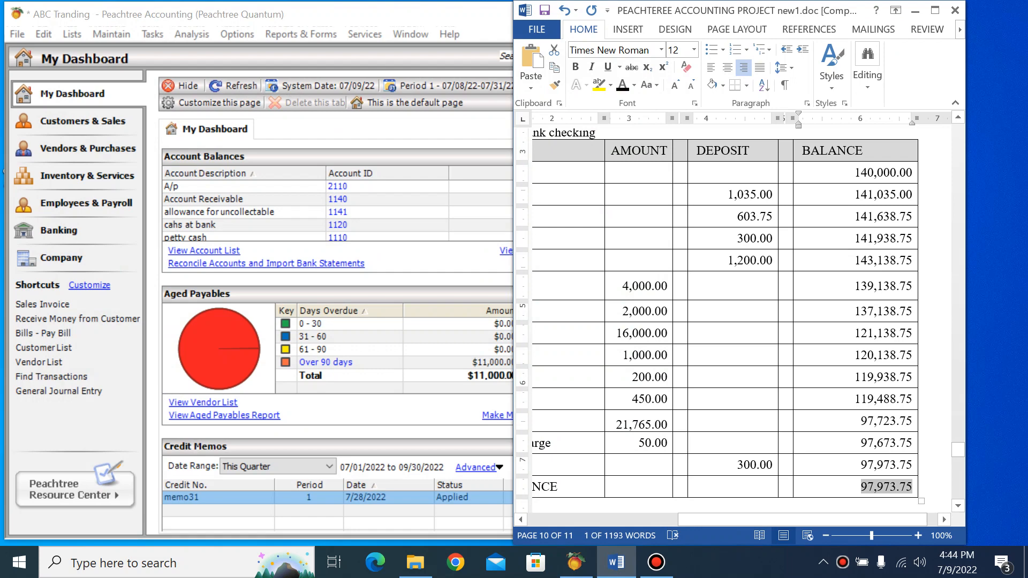
pyautogui.click(407, 15)
# Display the Account Reconciliation report, review its balances and unreconciled difference, and close it
pyautogui.click(301, 34)
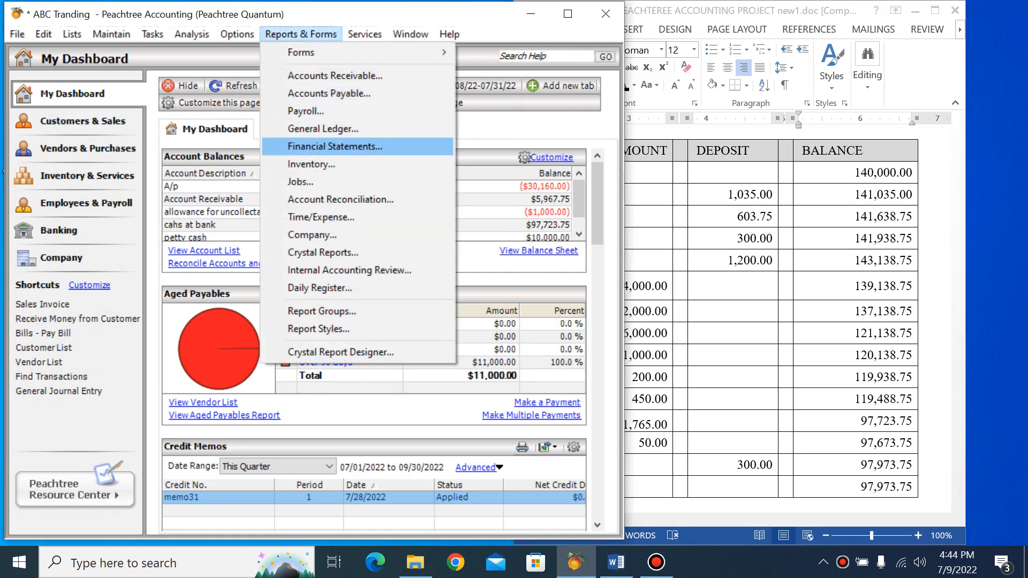
pyautogui.press('Down')
pyautogui.press('Down')
pyautogui.press('Down')
pyautogui.press('Return')
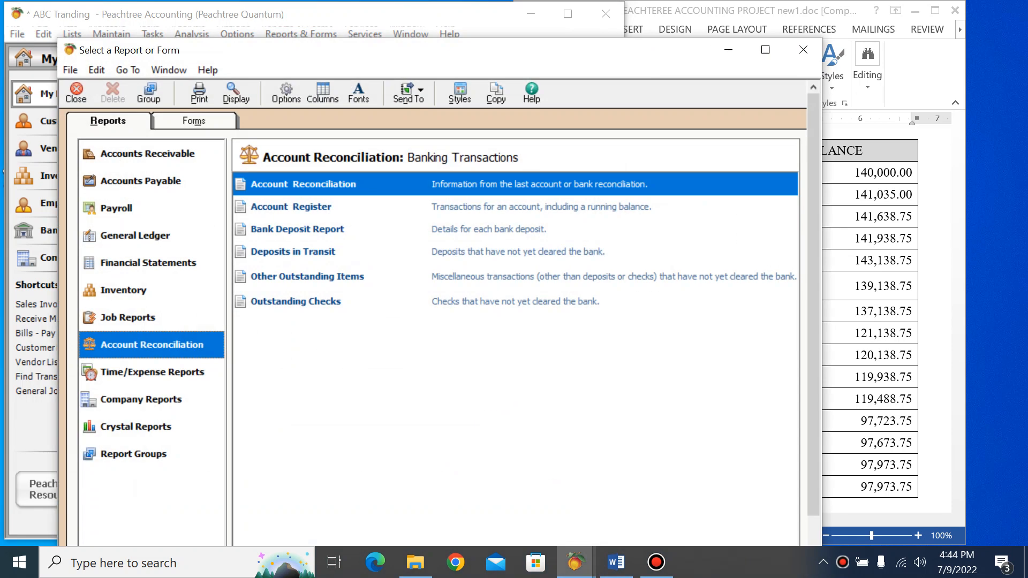
pyautogui.press('Return')
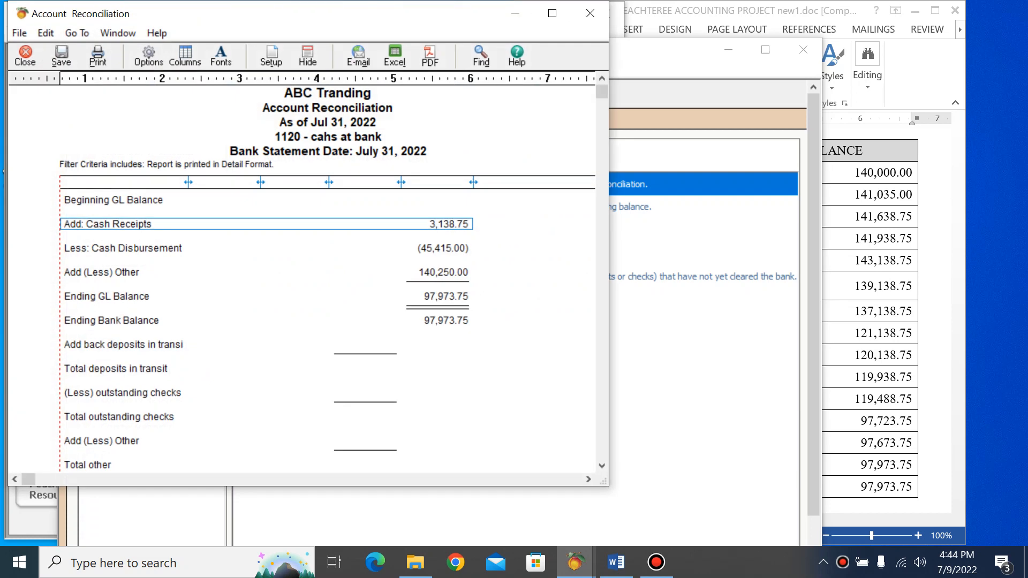
pyautogui.moveTo(602, 93); pyautogui.dragTo(602, 227)
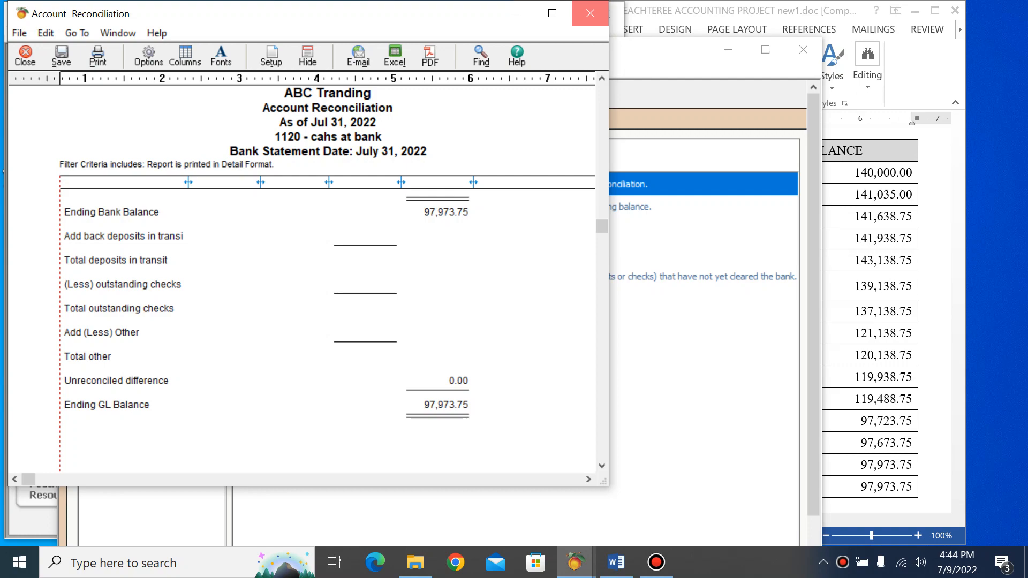
pyautogui.click(590, 13)
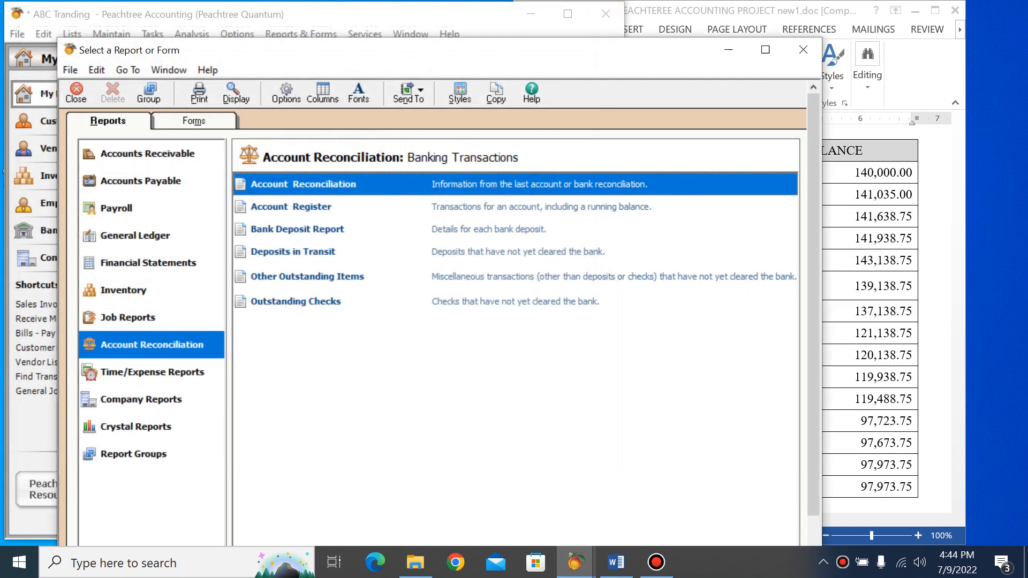
pyautogui.click(804, 49)
# Display the General Ledger Trial Balance, check the cash at bank balance for account 1120, and close the report
pyautogui.click(301, 34)
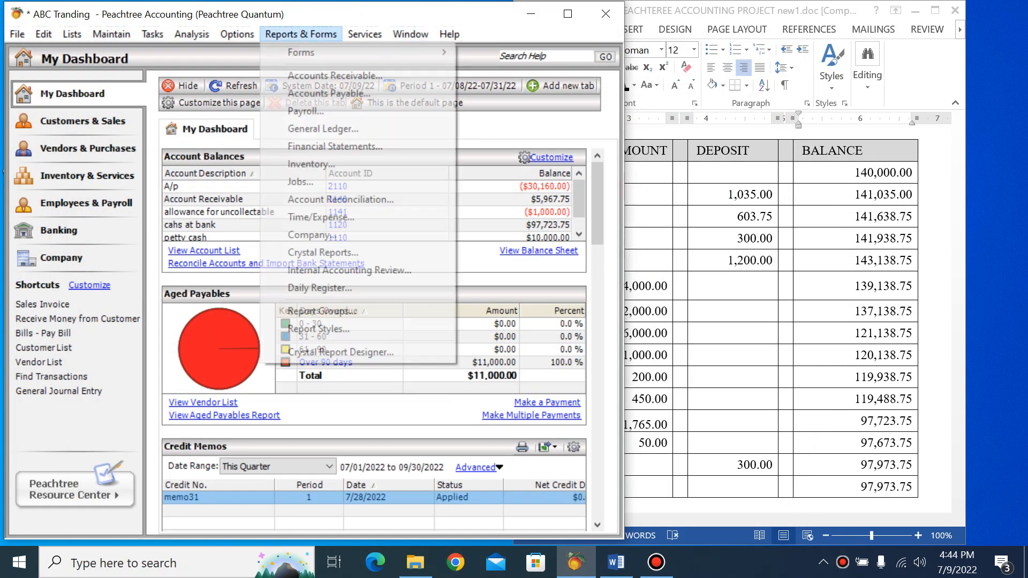
pyautogui.click(323, 129)
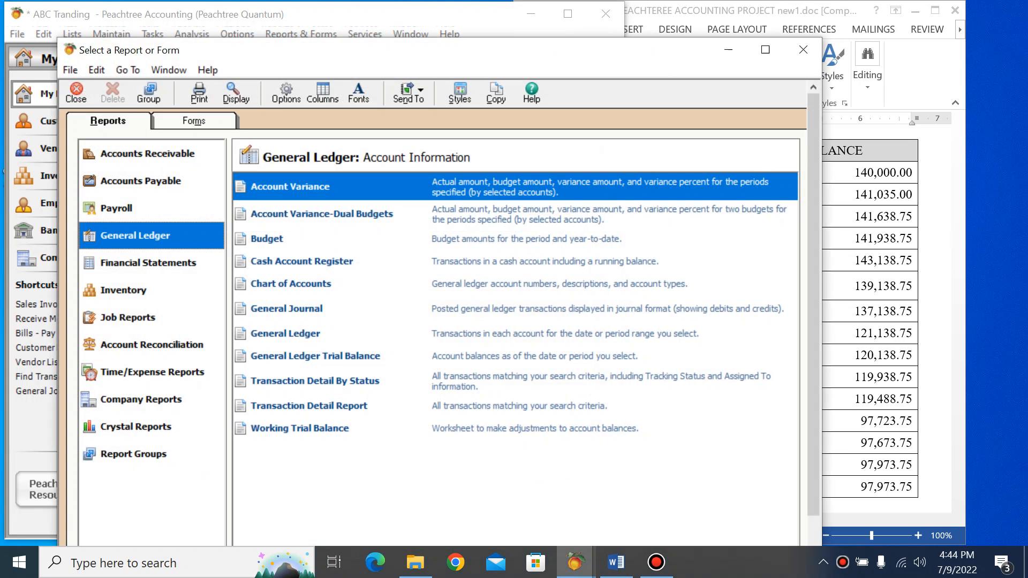
pyautogui.doubleClick(315, 357)
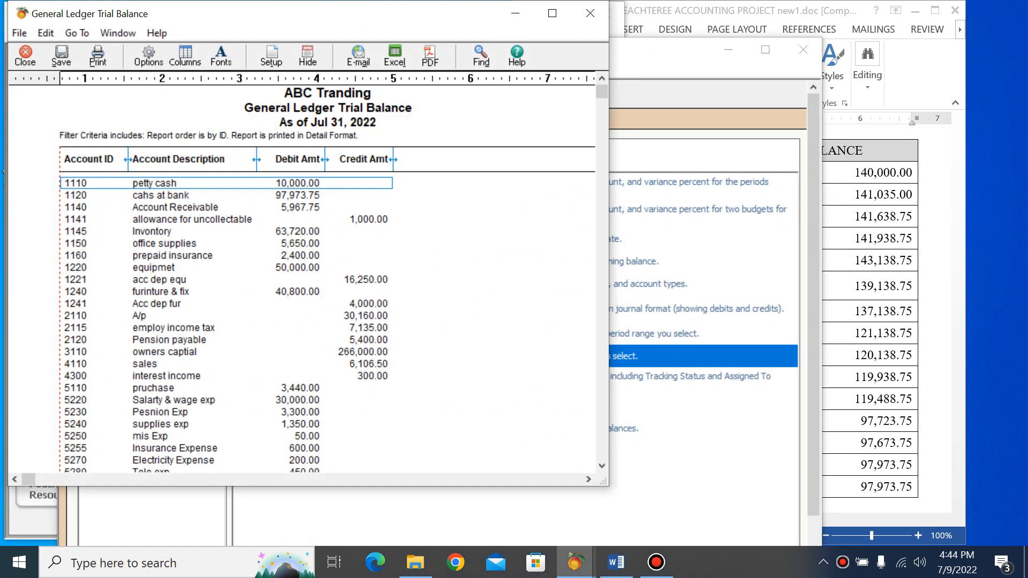
pyautogui.click(297, 196)
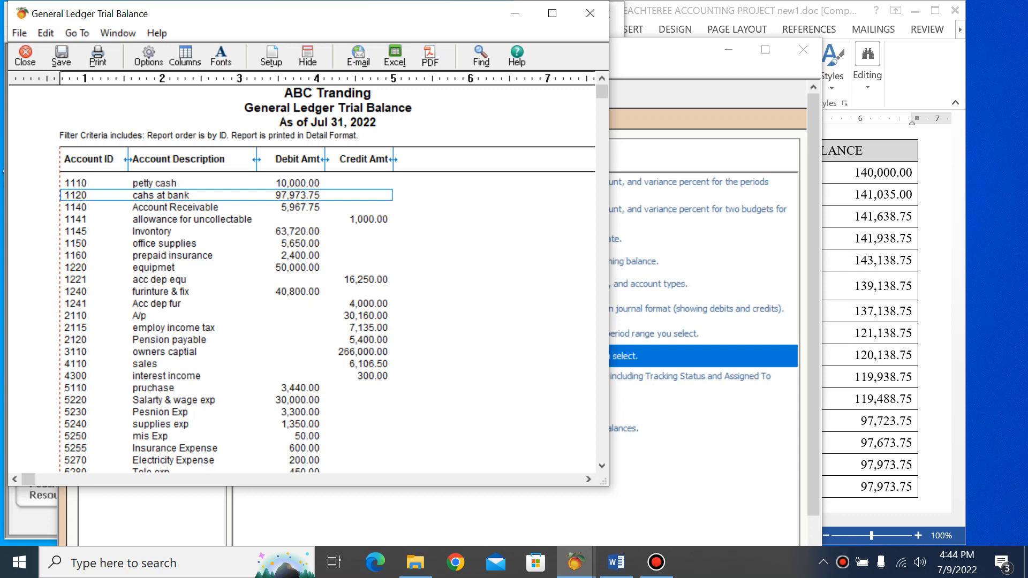
pyautogui.click(594, 14)
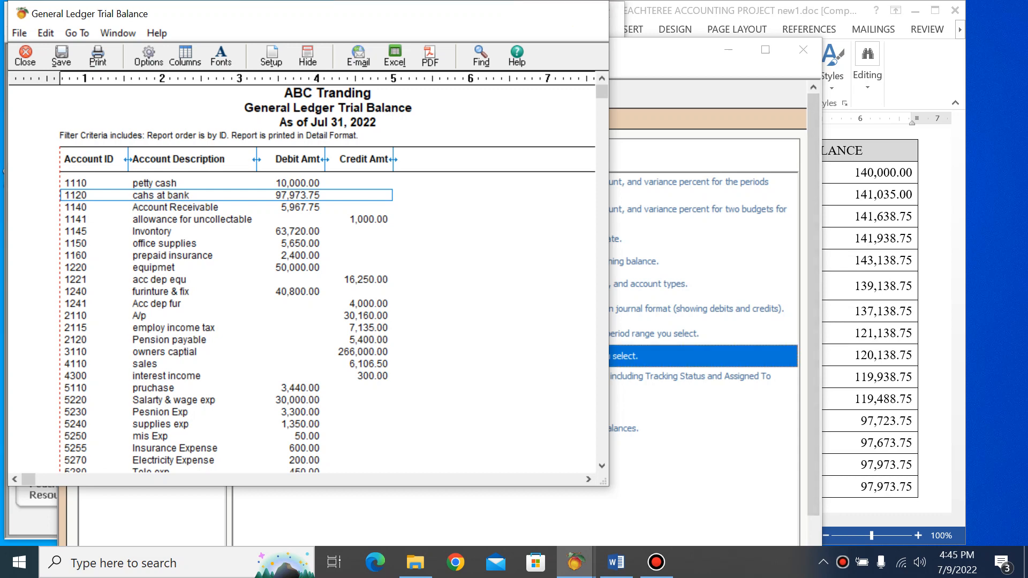
pyautogui.click(804, 49)
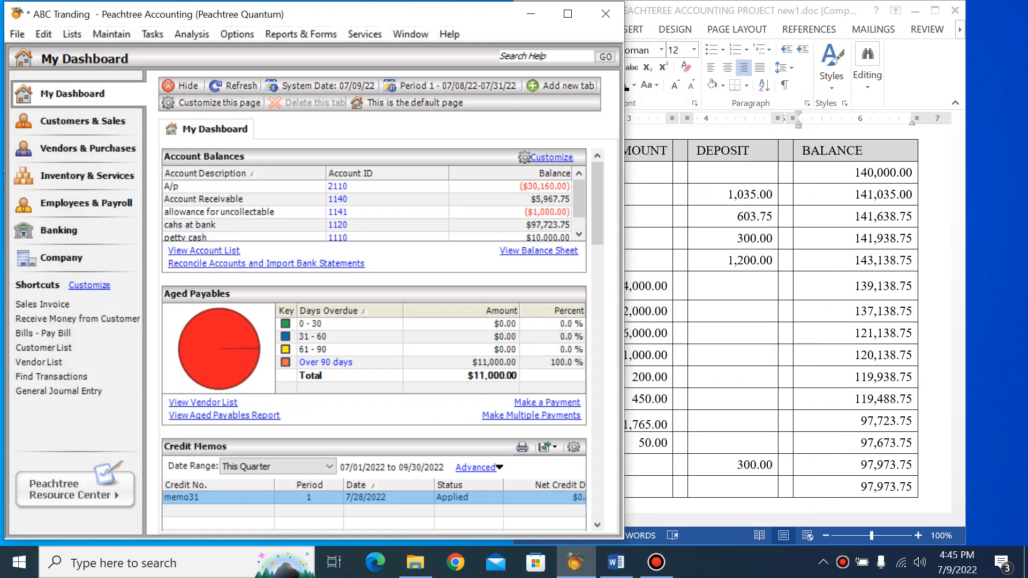